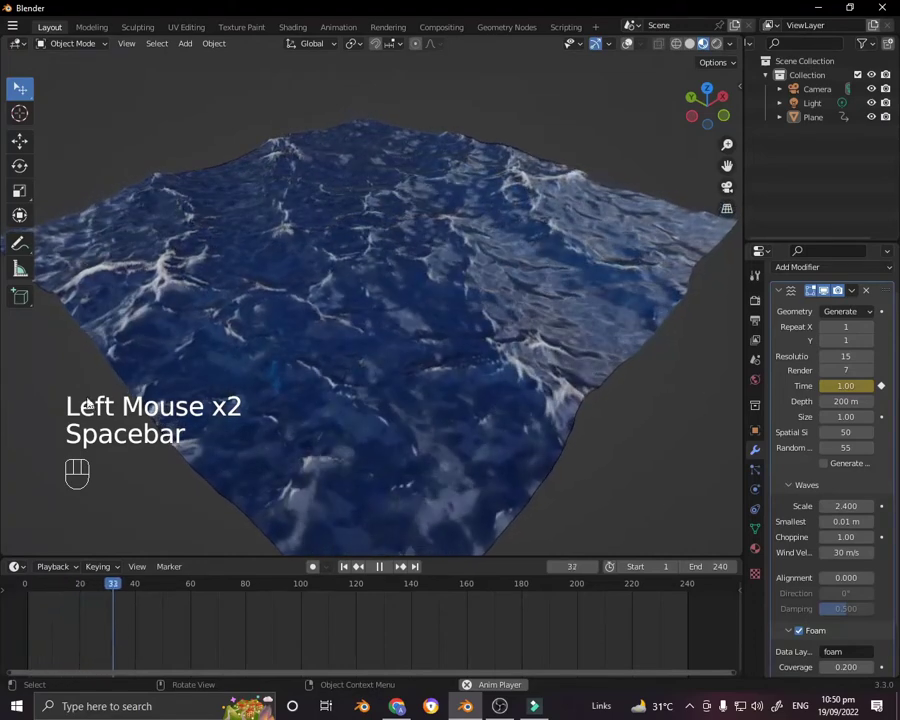
Orbit around the finished animated ocean to preview it
{"action": "mouse_move", "coordinate": [462, 408]}
{"action": "middle_mouse_down"}
{"action": "mouse_move", "coordinate": [259, 410]}
{"action": "mouse_move", "coordinate": [516, 400]}
{"action": "mouse_move", "coordinate": [460, 402]}
{"action": "middle_mouse_up"}
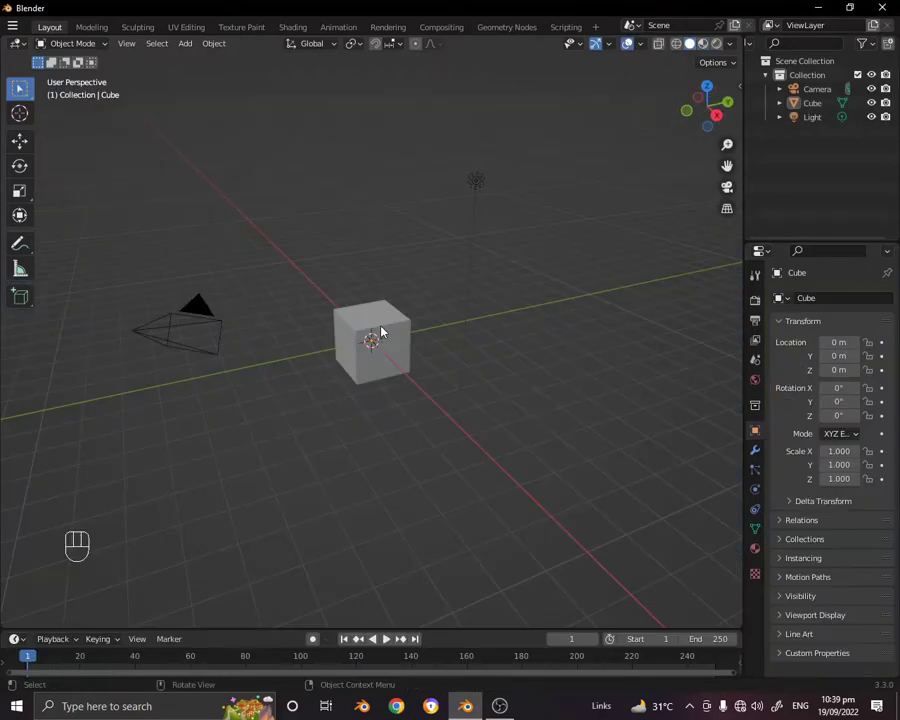
Delete the default cube and add a plane scaled up to about 7.84
{"action": "left_click", "coordinate": [381, 333]}
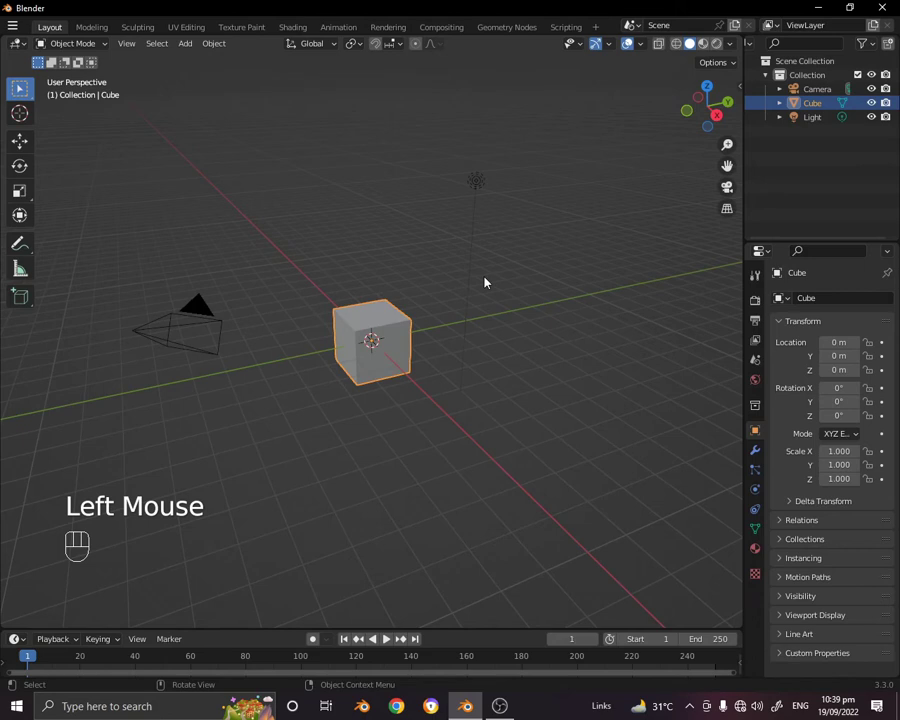
{"action": "key", "text": "Delete"}
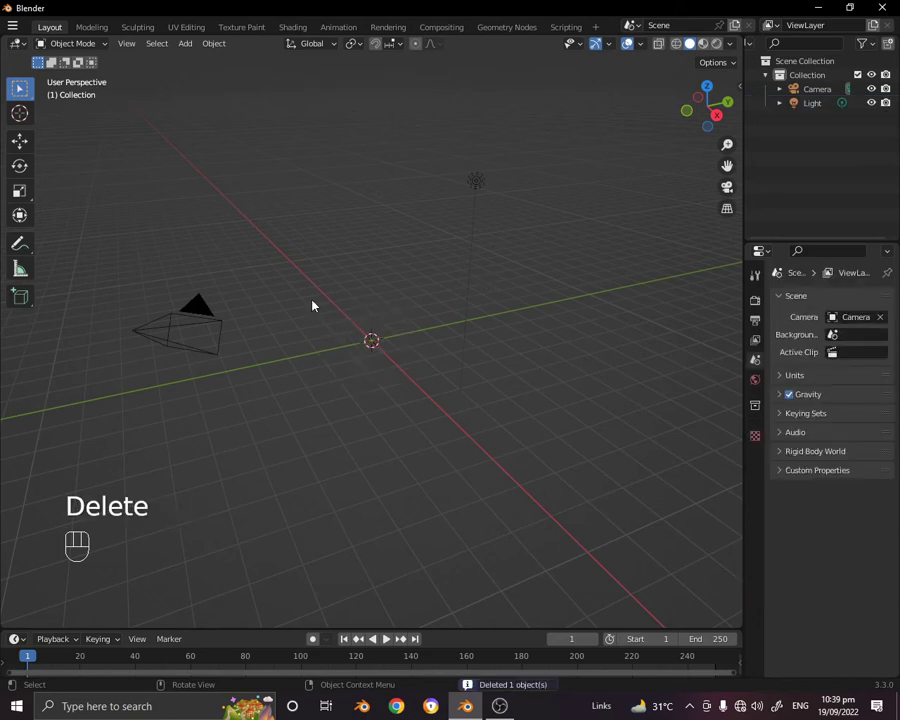
{"action": "key", "text": "shift+a"}
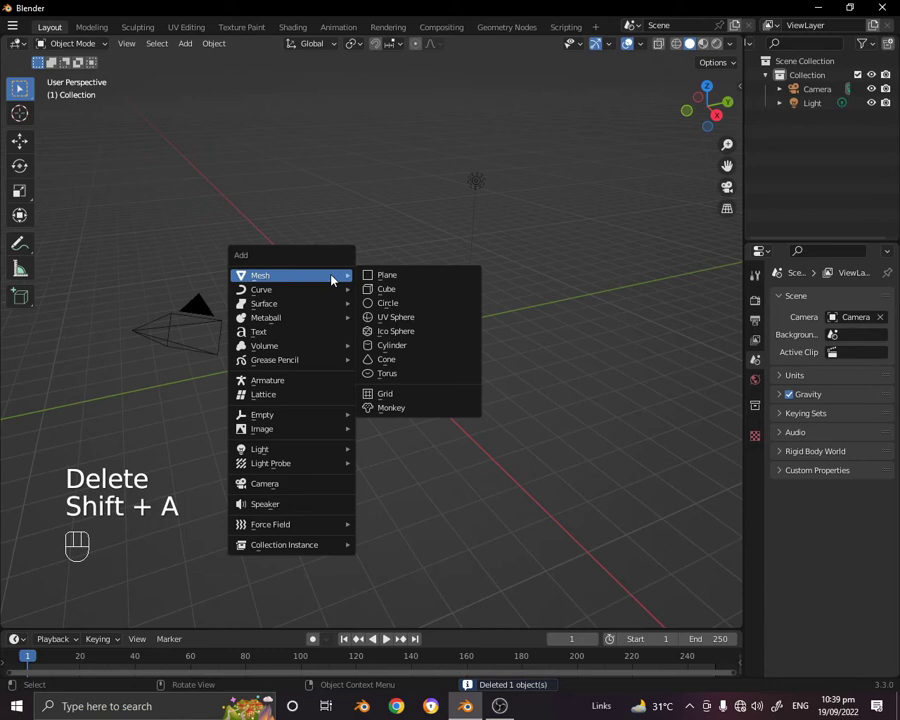
{"action": "left_click", "coordinate": [388, 275]}
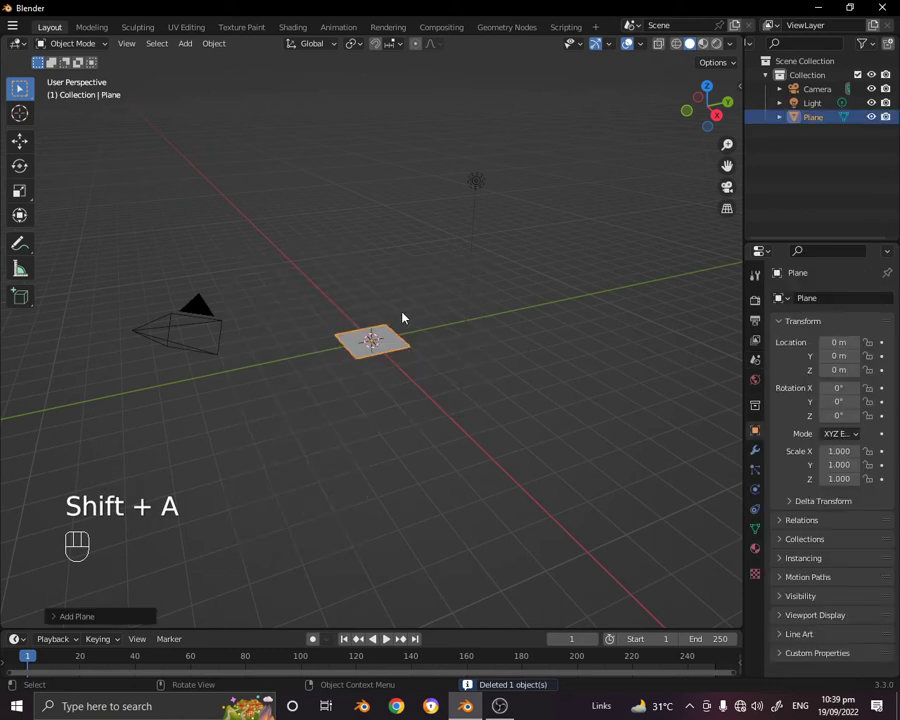
{"action": "key", "text": "s"}
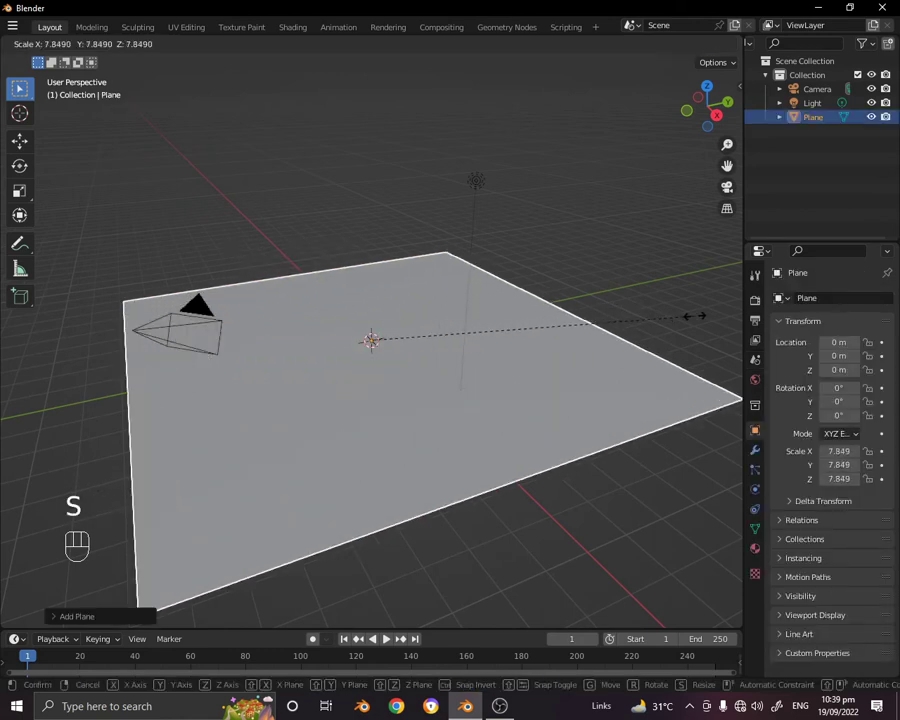
{"action": "left_click", "coordinate": [693, 313]}
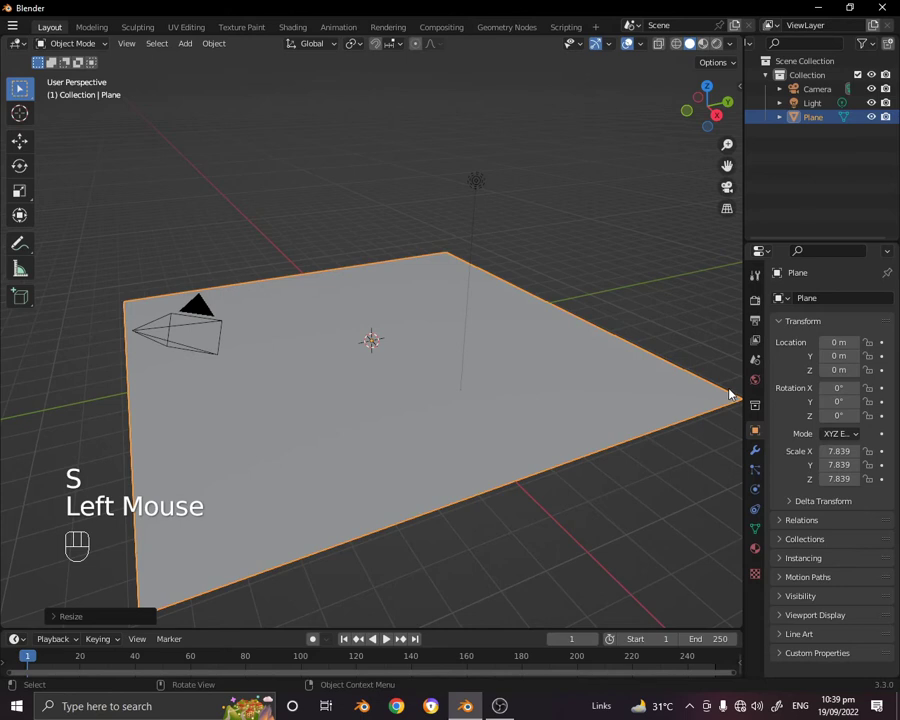
Add a Physics > Ocean modifier to the plane from the Modifier properties
{"action": "left_click", "coordinate": [755, 452]}
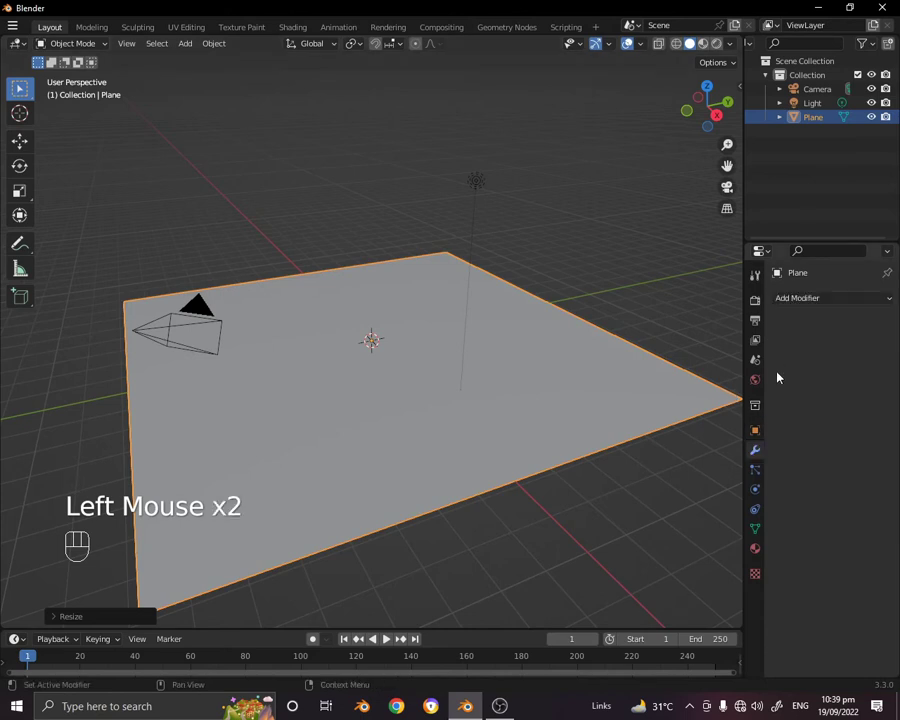
{"action": "left_click", "coordinate": [834, 298]}
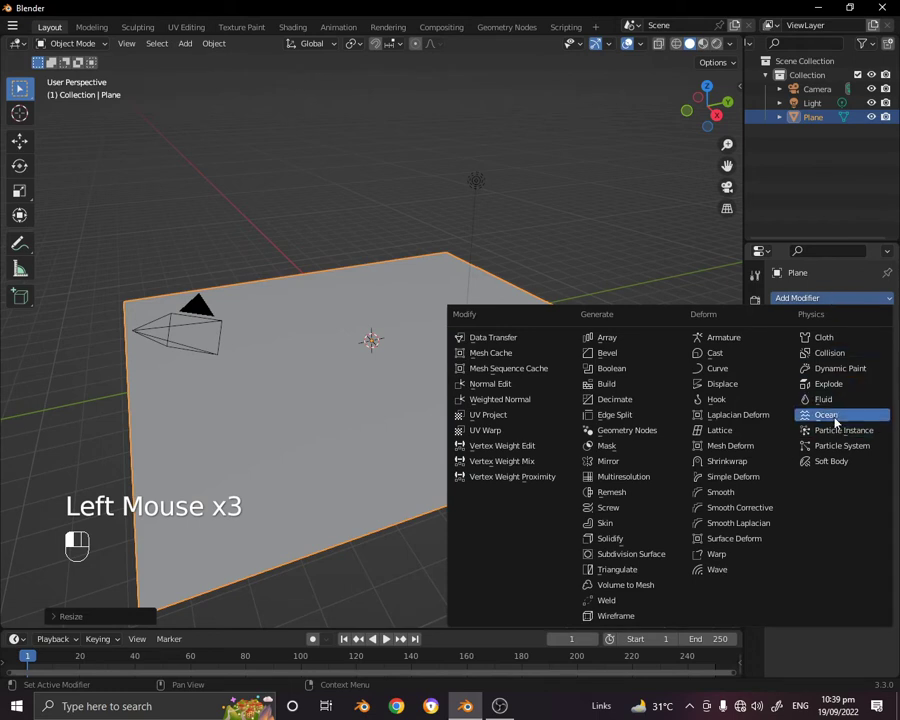
{"action": "left_click", "coordinate": [833, 418]}
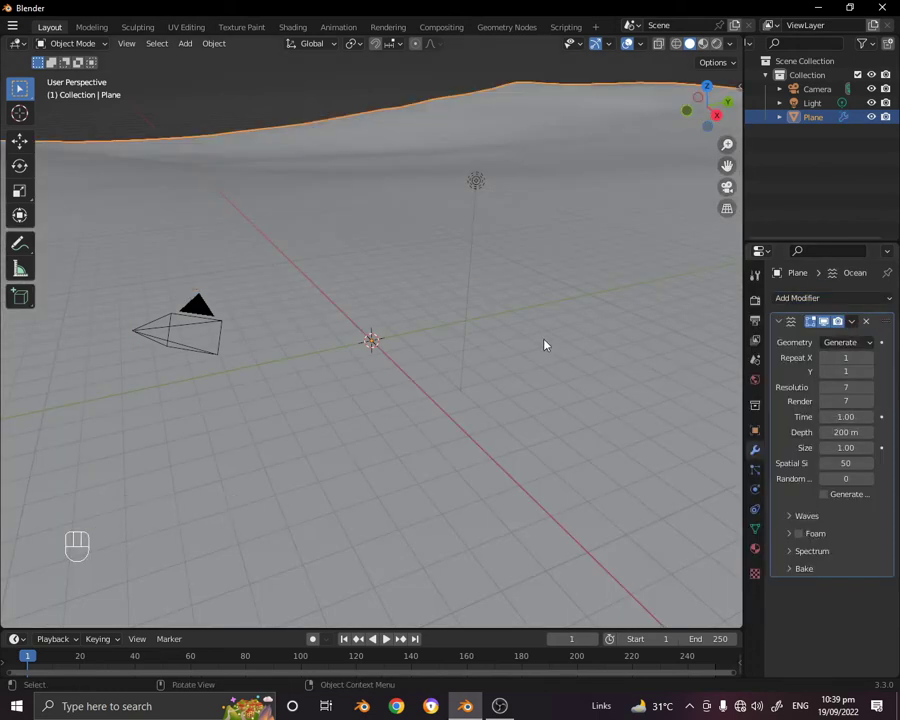
{"action": "scroll", "coordinate": [491, 310], "scroll_direction": "down", "scroll_amount": 7}
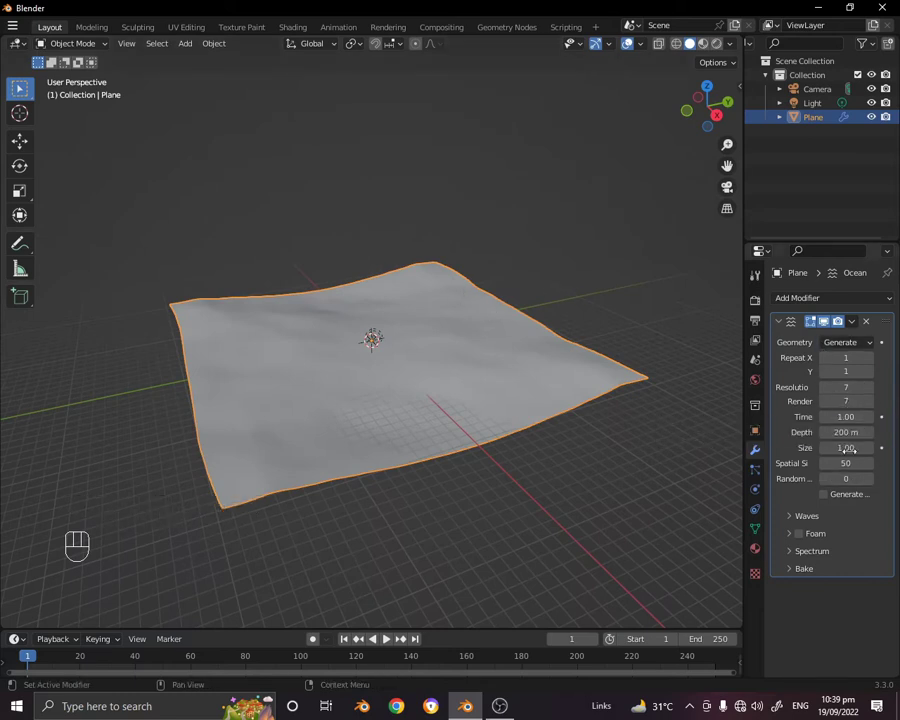
In the Ocean modifier, enter Resolution 15 and Random Seed 55
{"action": "left_click", "coordinate": [845, 387]}
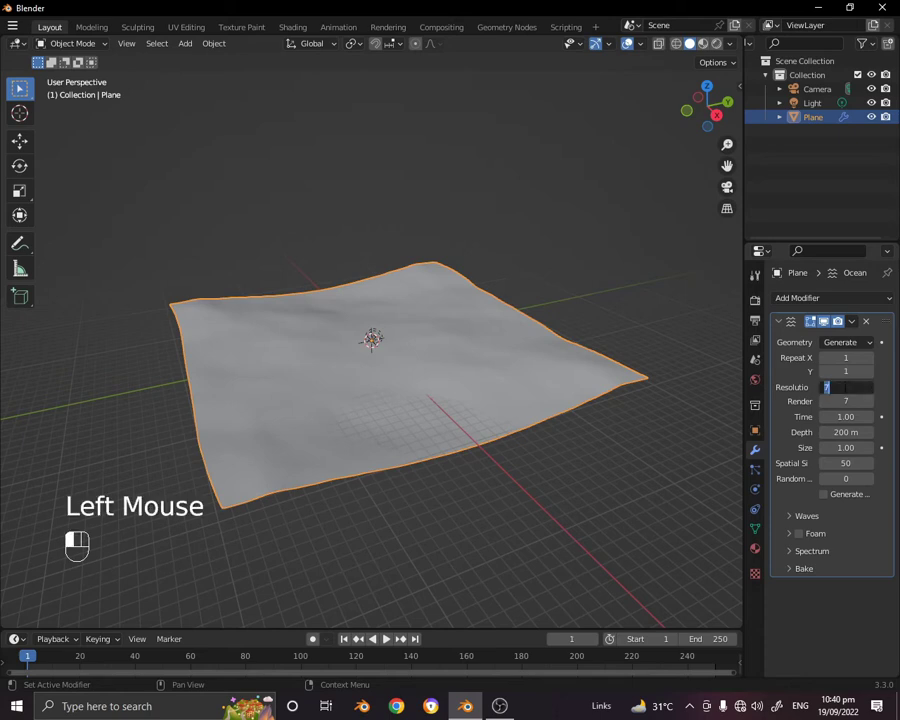
{"action": "type", "text": "15"}
{"action": "left_click", "coordinate": [851, 479]}
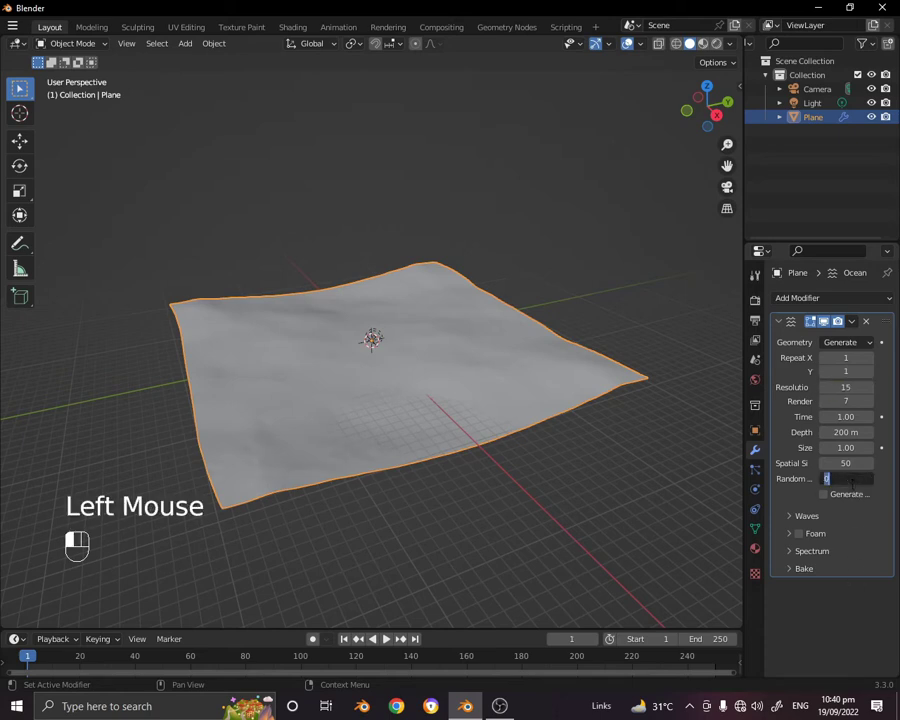
{"action": "type", "text": "55"}
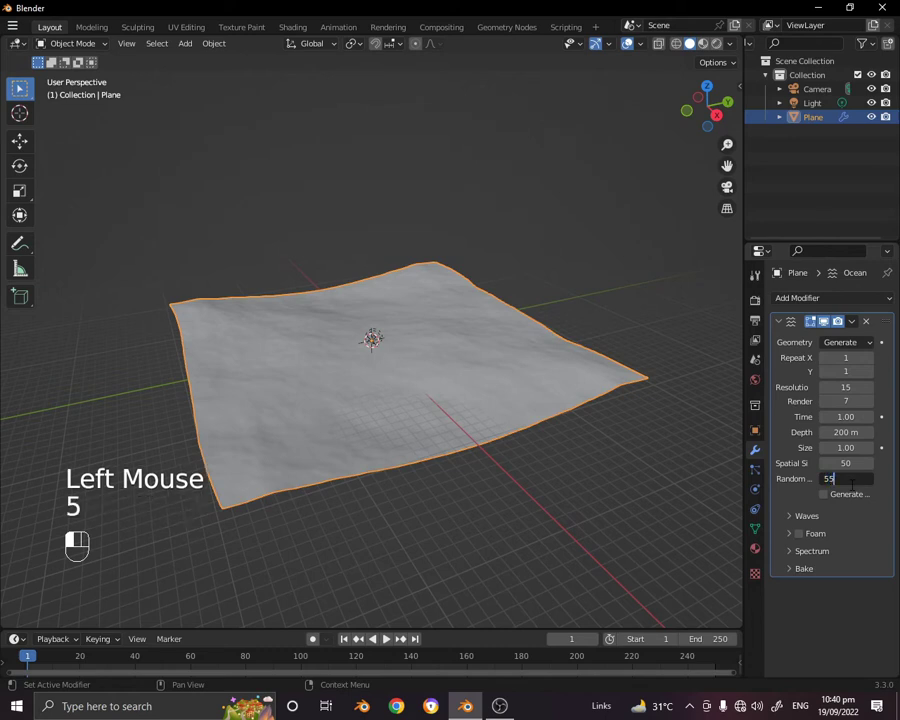
{"action": "key", "text": "Return"}
{"action": "left_click_drag", "start_coordinate": [849, 481], "coordinate": [853, 482]}
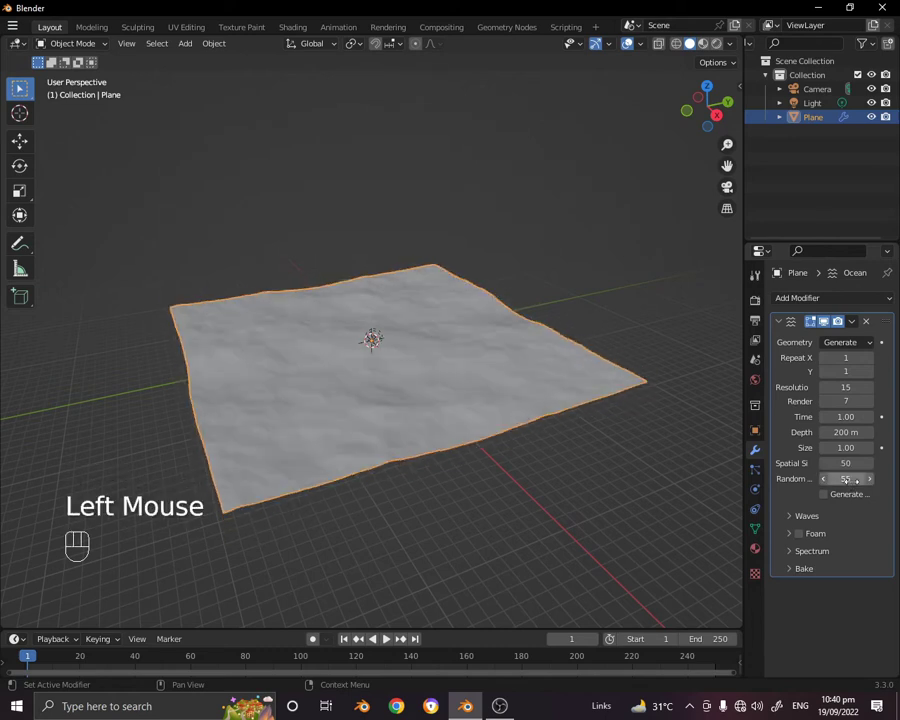
Turn on Foam in the Ocean modifier and set its Coverage to 0.2
{"action": "left_click", "coordinate": [798, 535]}
{"action": "left_click", "coordinate": [790, 535]}
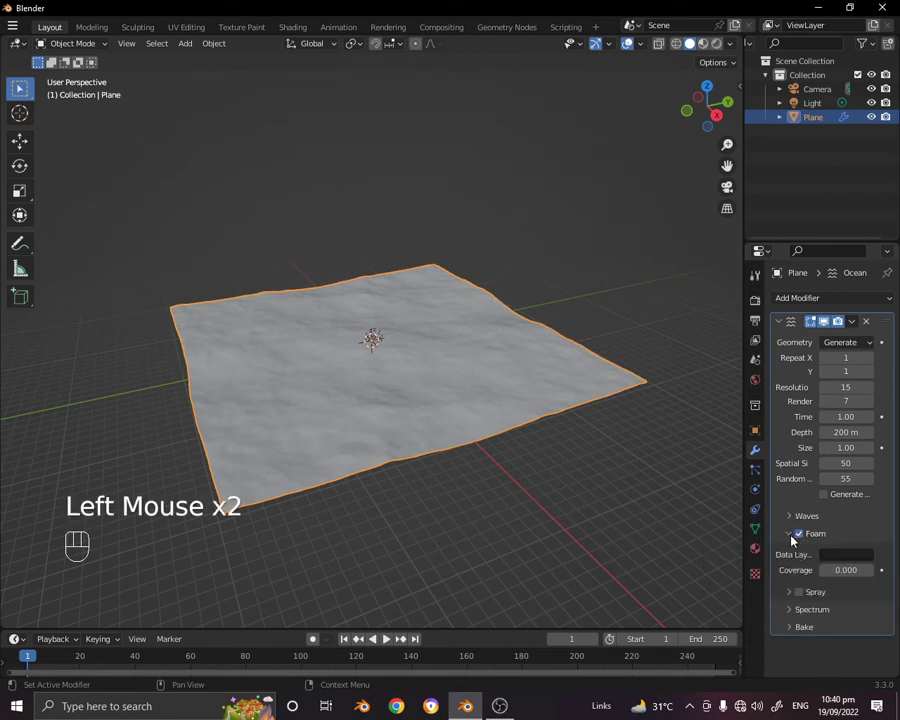
{"action": "left_click", "coordinate": [846, 570]}
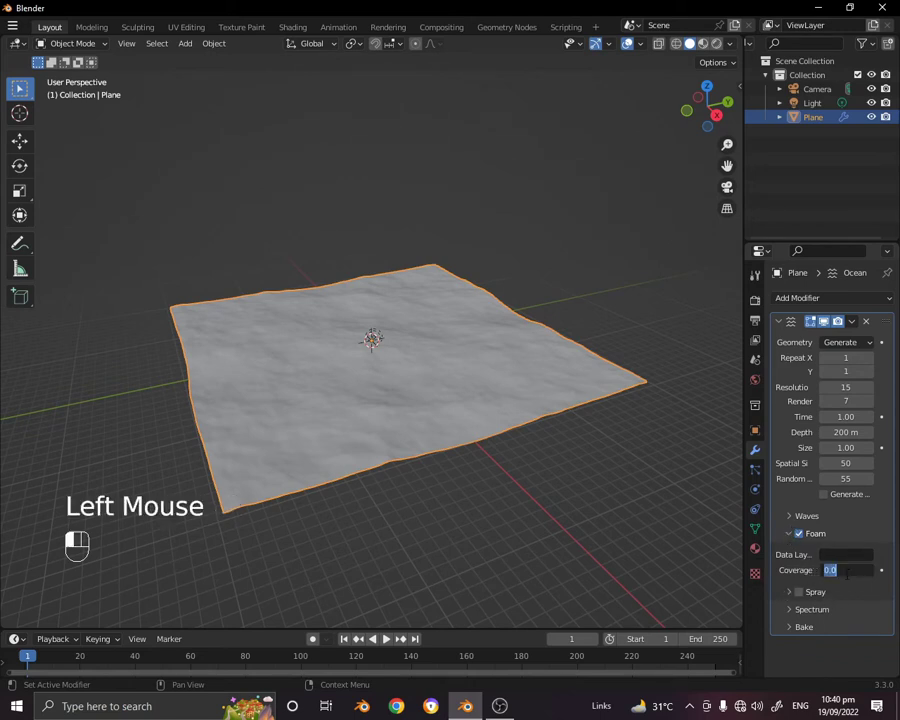
{"action": "type", "text": "0.2"}
{"action": "key", "text": "Return"}
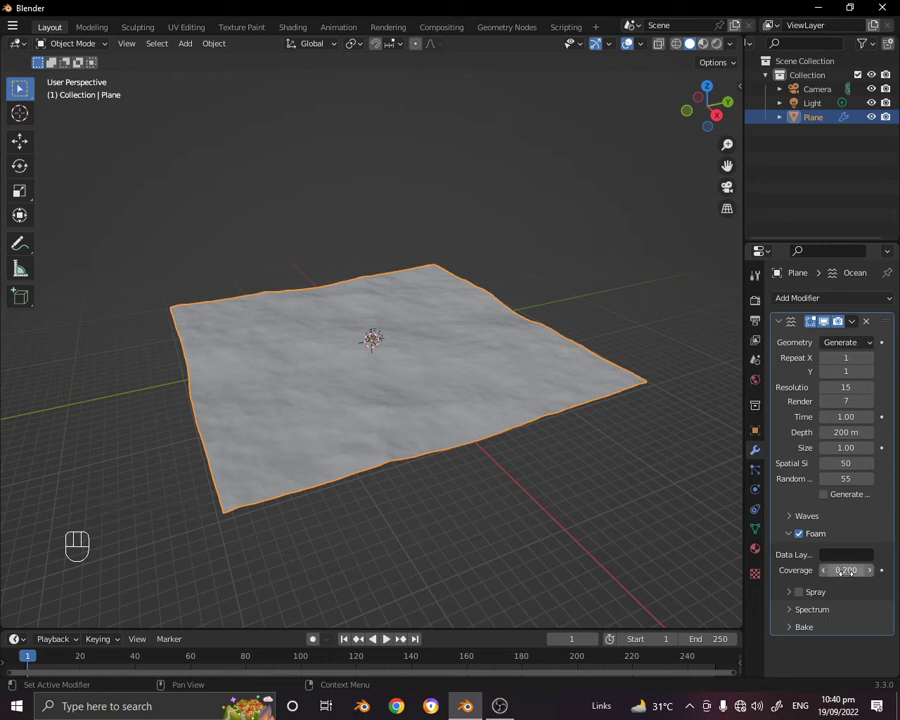
Name the foam data layer 'foam' and deselect the plane
{"action": "left_click", "coordinate": [847, 554]}
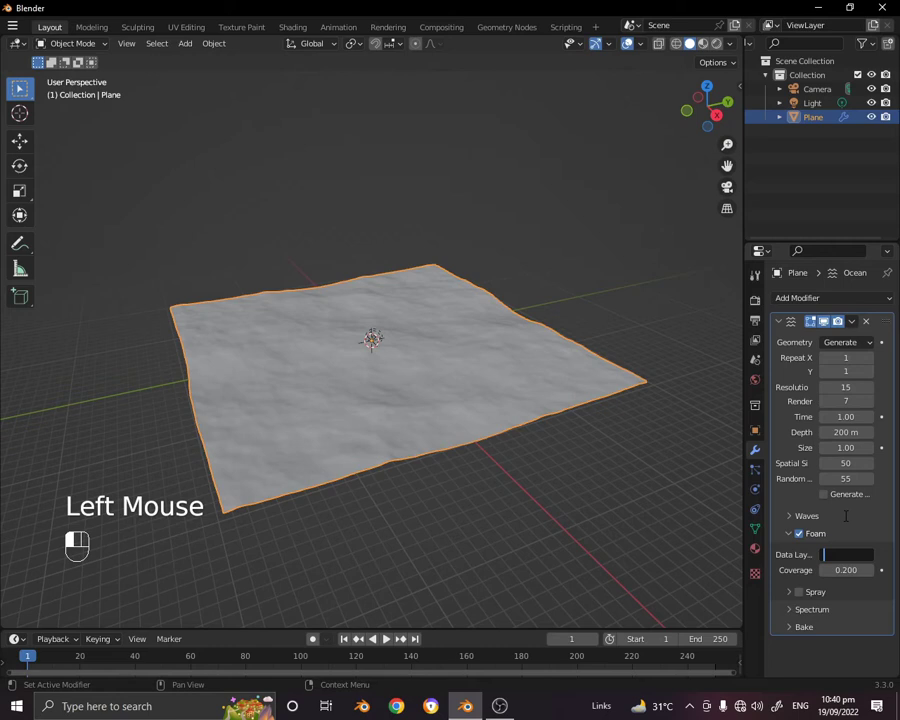
{"action": "type", "text": "foam"}
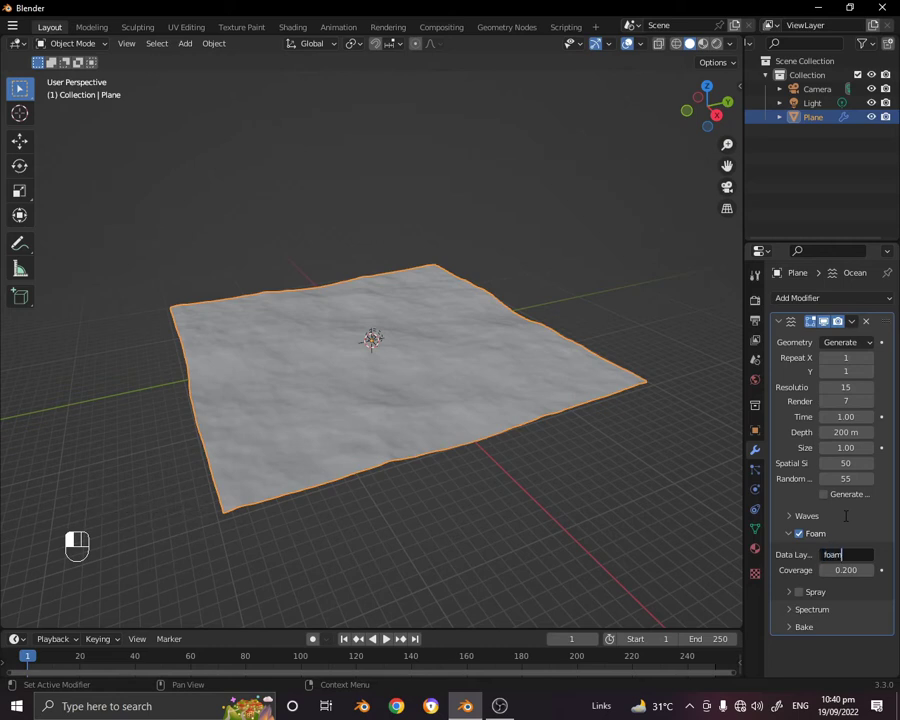
{"action": "key", "text": "Return"}
{"action": "left_click", "coordinate": [516, 303]}
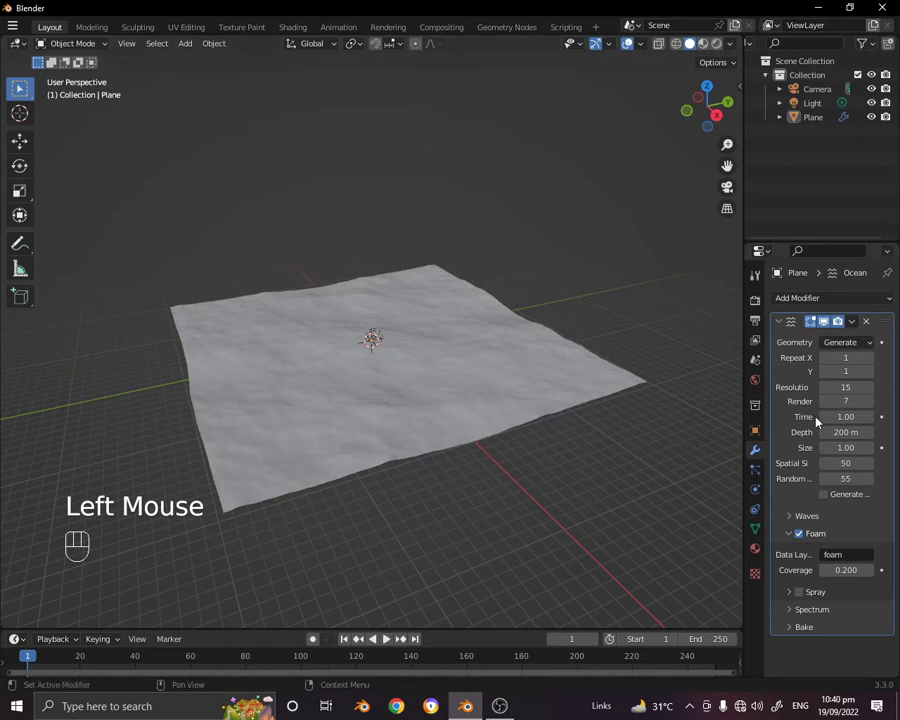
Drag the Ocean Waves Scale up to 2.4 and zoom the viewport closer
{"action": "left_click", "coordinate": [787, 516]}
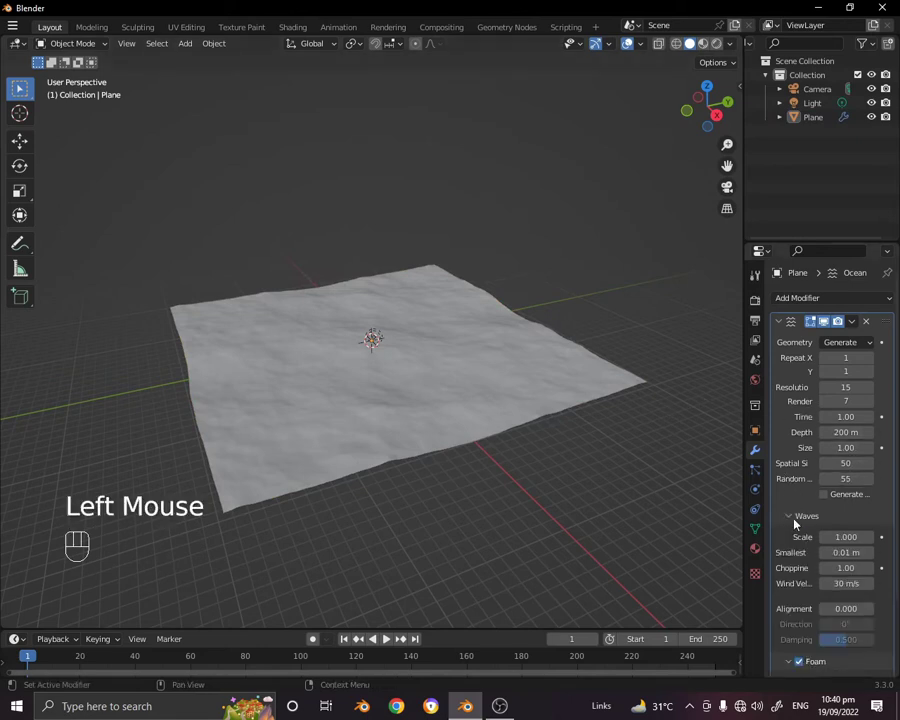
{"action": "left_click", "coordinate": [846, 537]}
{"action": "left_click", "coordinate": [734, 504]}
{"action": "left_click", "coordinate": [846, 537]}
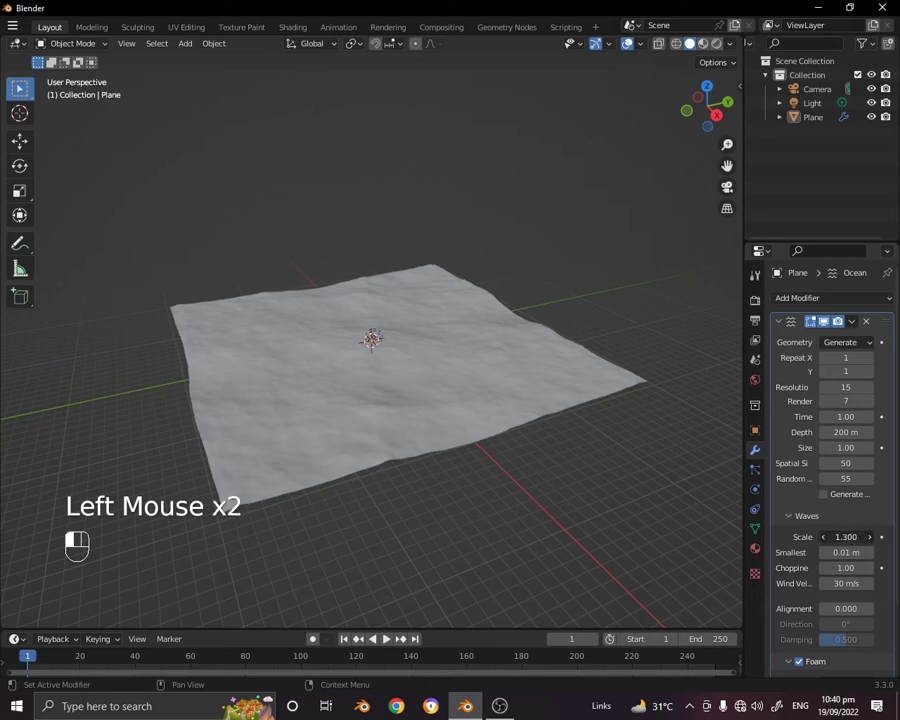
{"action": "left_click_drag", "start_coordinate": [846, 537], "coordinate": [874, 537]}
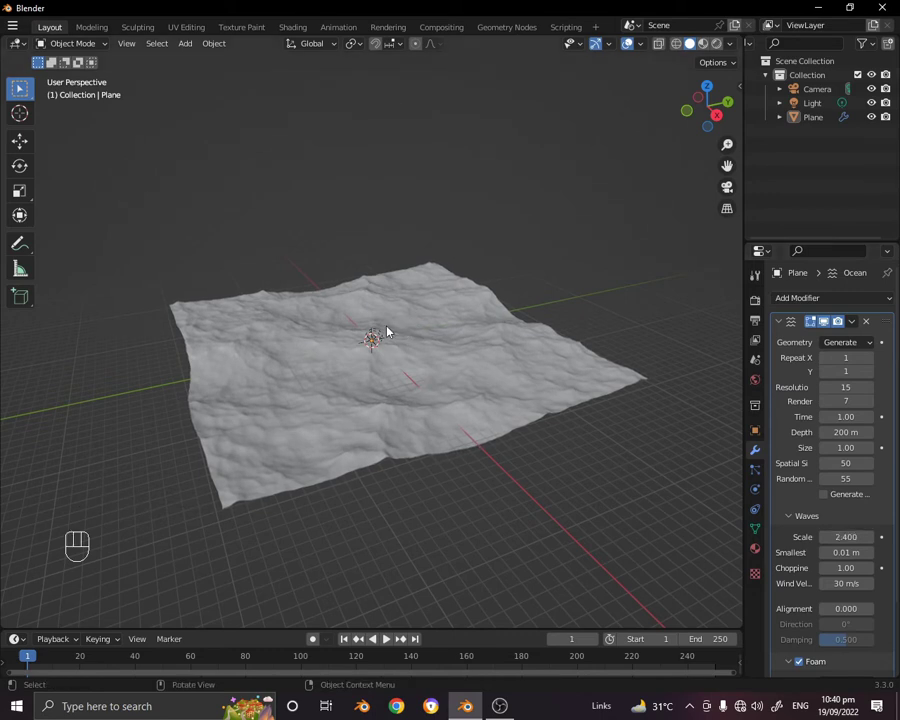
{"action": "scroll", "coordinate": [387, 332], "scroll_direction": "up", "scroll_amount": 3}
{"action": "left_click", "coordinate": [395, 416]}
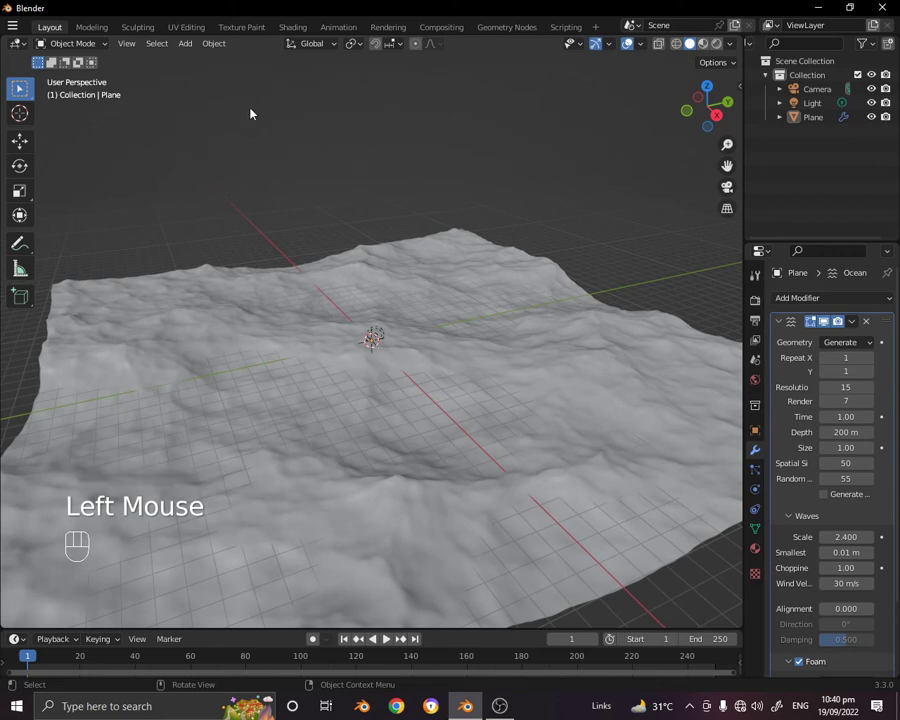
Give the ocean plane a new material in the Shading workspace
{"action": "left_click", "coordinate": [291, 28]}
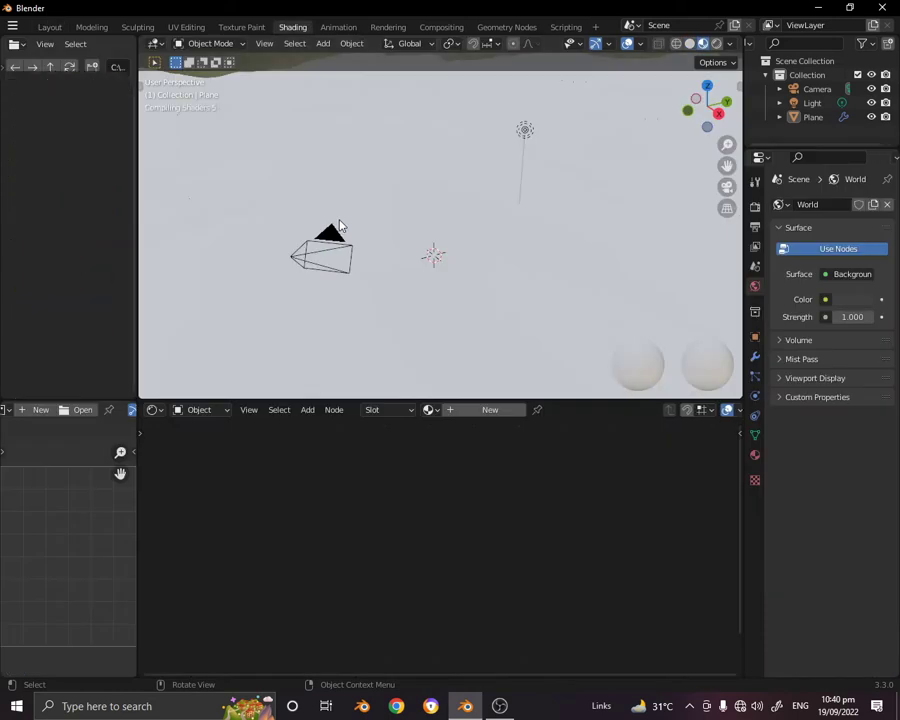
{"action": "left_click", "coordinate": [404, 248]}
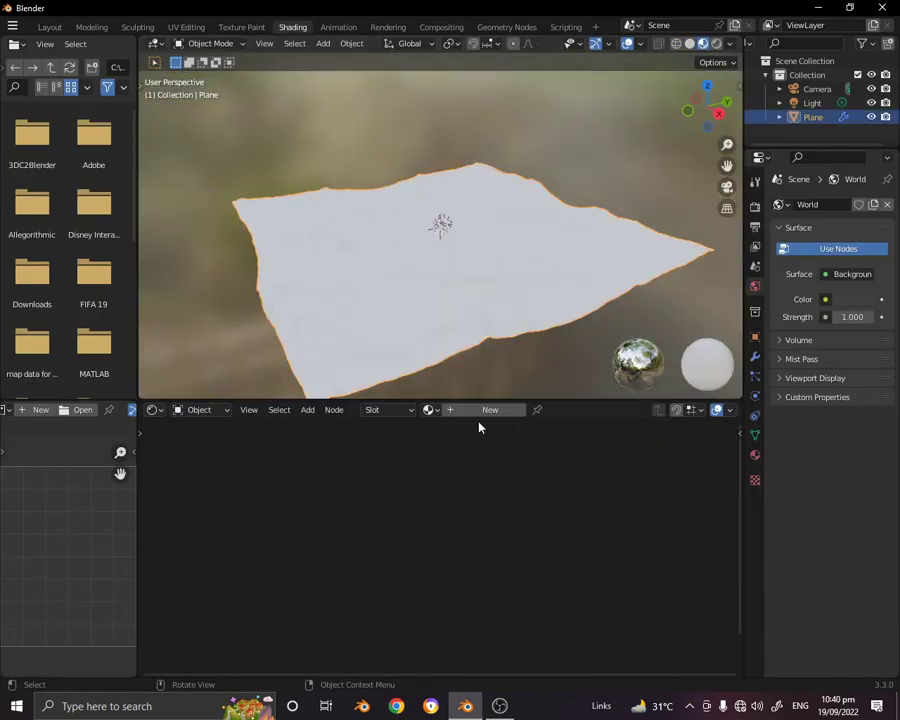
{"action": "left_click", "coordinate": [467, 411]}
Move Material Output far right and Principled BSDF left and down
{"action": "left_click", "coordinate": [484, 434]}
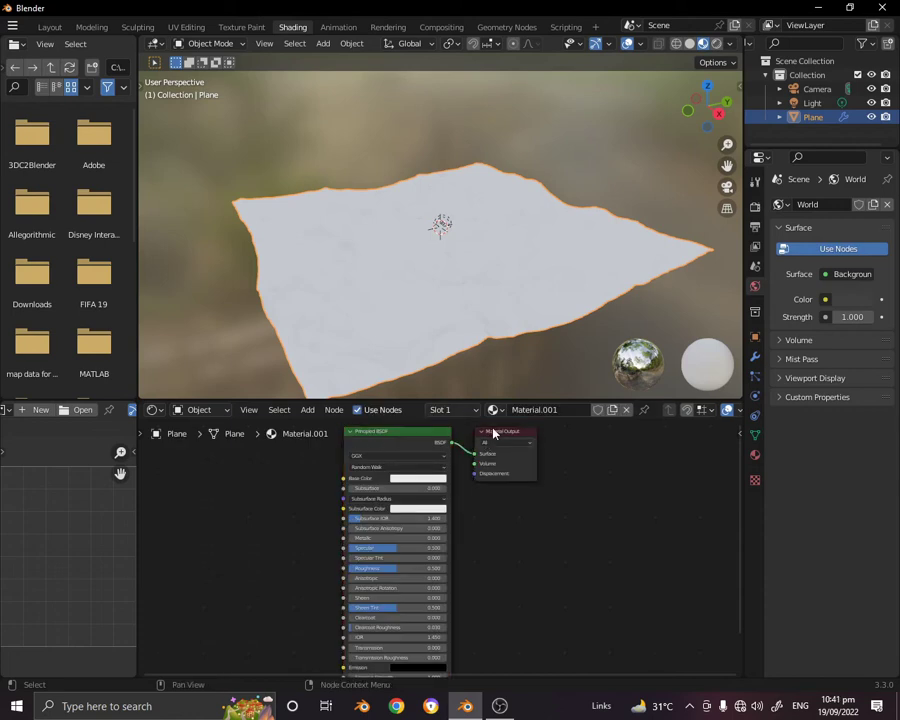
{"action": "left_click_drag", "start_coordinate": [510, 437], "coordinate": [691, 442]}
{"action": "left_click_drag", "start_coordinate": [388, 436], "coordinate": [200, 467]}
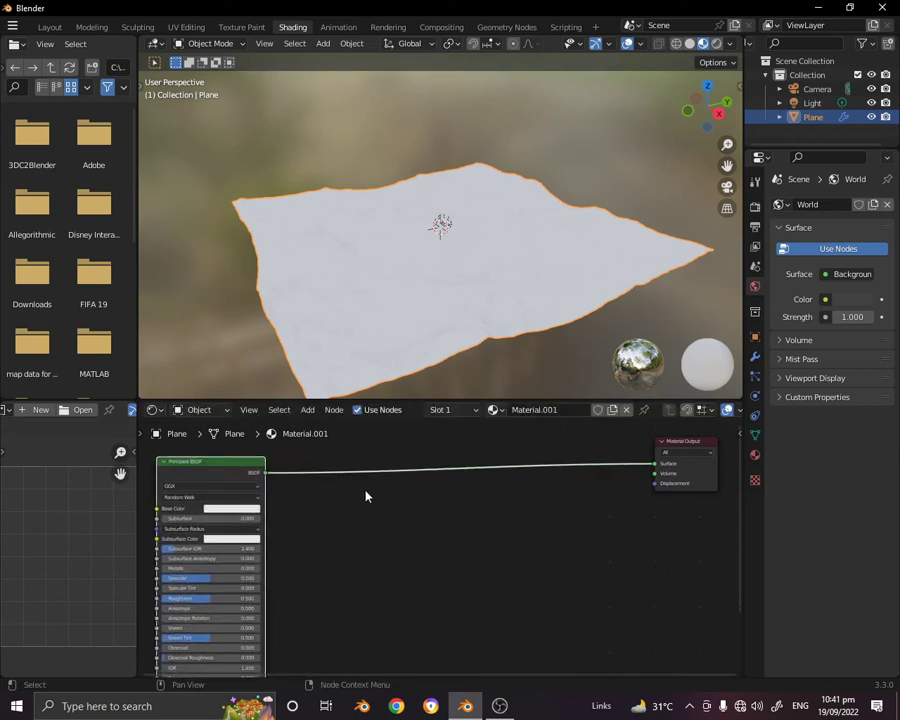
Set Base Color to a deep saturated blue and lower Roughness to about 0.09
{"action": "left_click", "coordinate": [232, 508]}
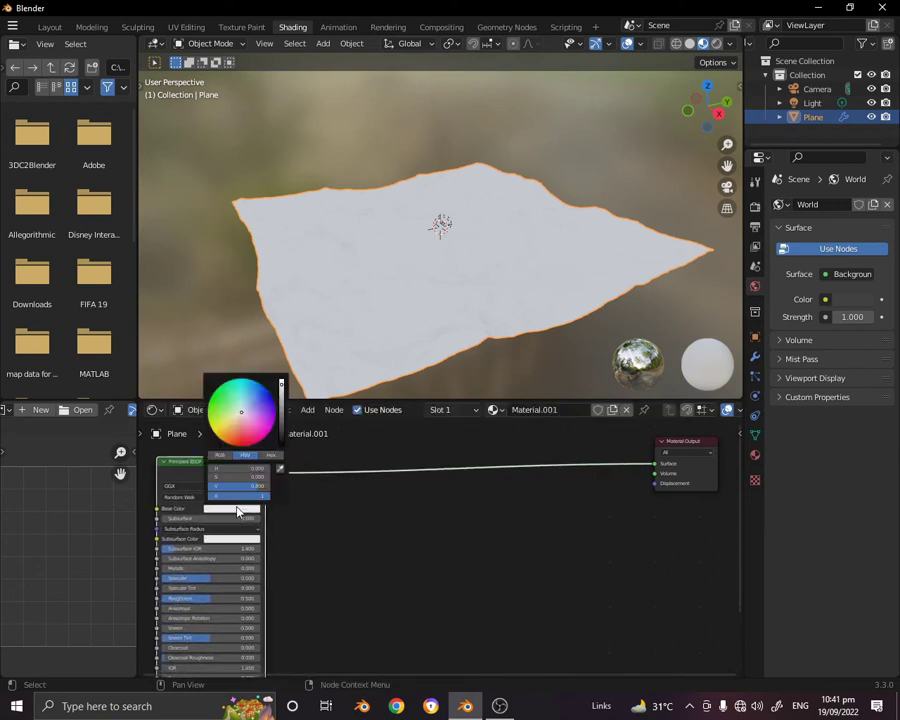
{"action": "left_click", "coordinate": [252, 401]}
{"action": "left_click_drag", "start_coordinate": [252, 401], "coordinate": [261, 383]}
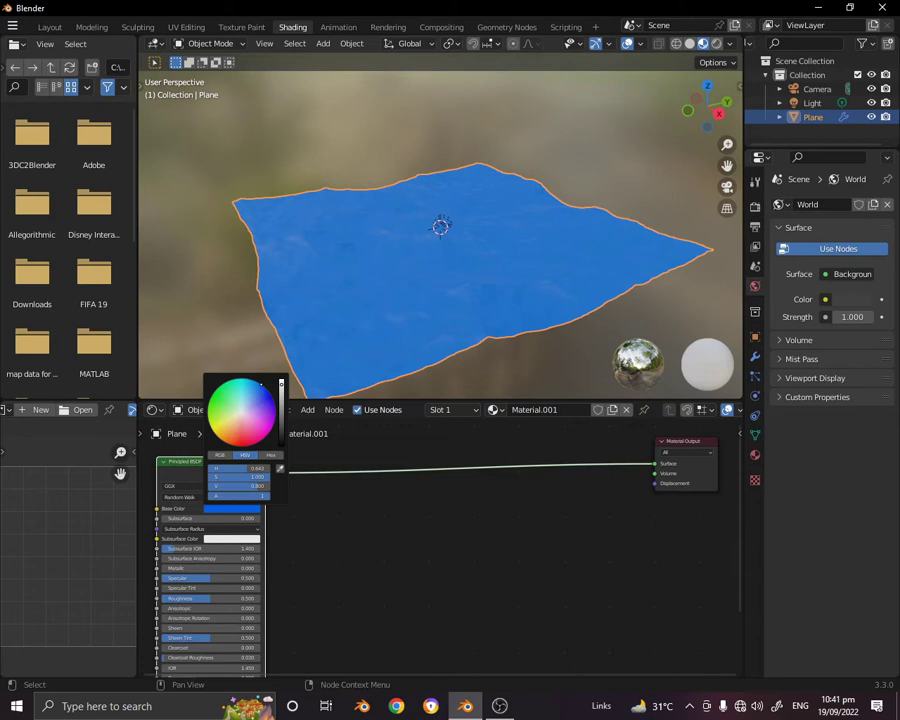
{"action": "left_click", "coordinate": [215, 599]}
{"action": "type", "text": "0.277"}
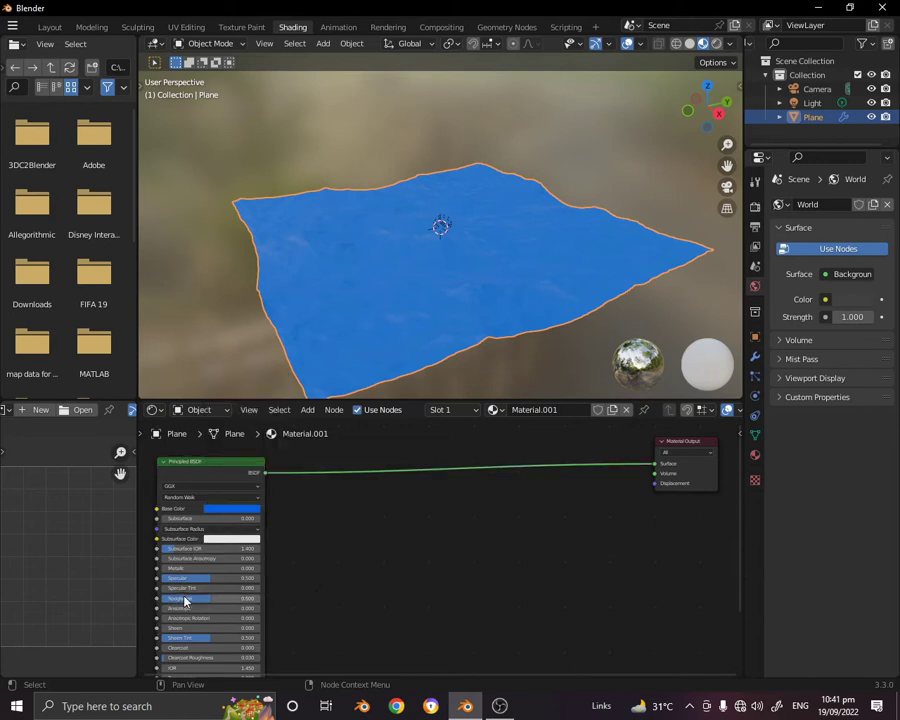
{"action": "key", "text": "Return"}
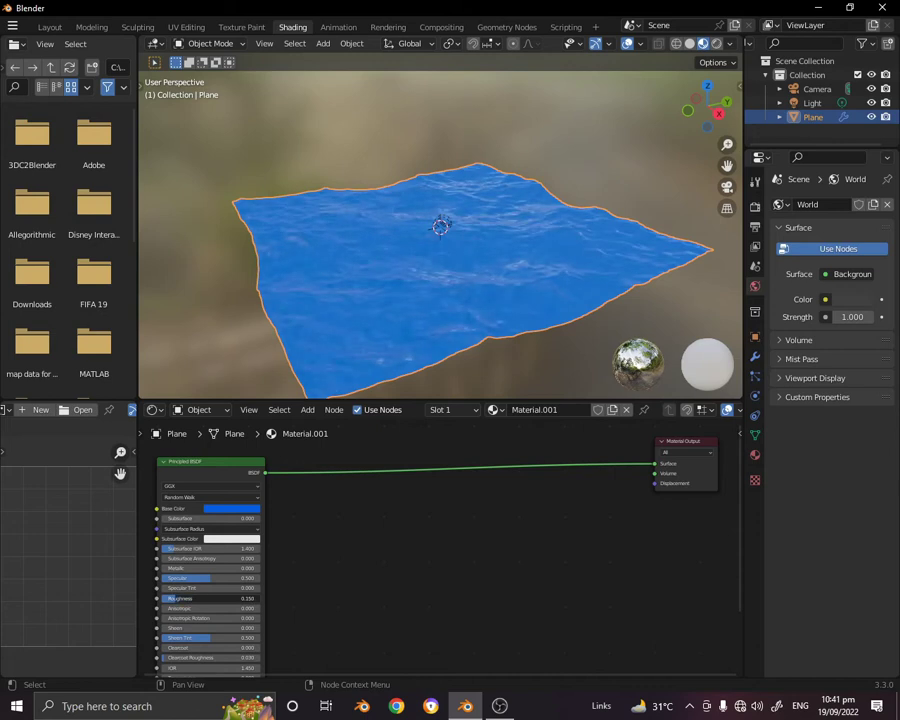
{"action": "left_click_drag", "start_coordinate": [187, 598], "coordinate": [168, 598]}
Raise the material's Transmission to 1.000
{"action": "mouse_move", "coordinate": [464, 305]}
{"action": "middle_mouse_down"}
{"action": "mouse_move", "coordinate": [395, 307]}
{"action": "mouse_move", "coordinate": [428, 279]}
{"action": "mouse_move", "coordinate": [372, 257]}
{"action": "mouse_move", "coordinate": [474, 263]}
{"action": "mouse_move", "coordinate": [497, 252]}
{"action": "mouse_move", "coordinate": [579, 271]}
{"action": "mouse_move", "coordinate": [484, 268]}
{"action": "middle_mouse_up"}
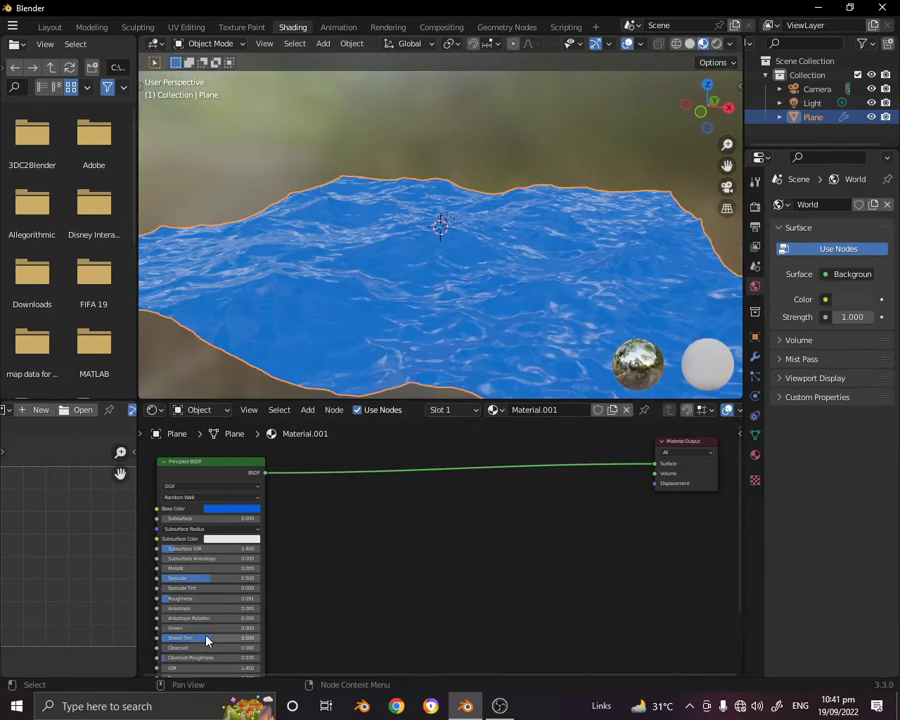
{"action": "middle_click_drag", "start_coordinate": [316, 617], "coordinate": [321, 558]}
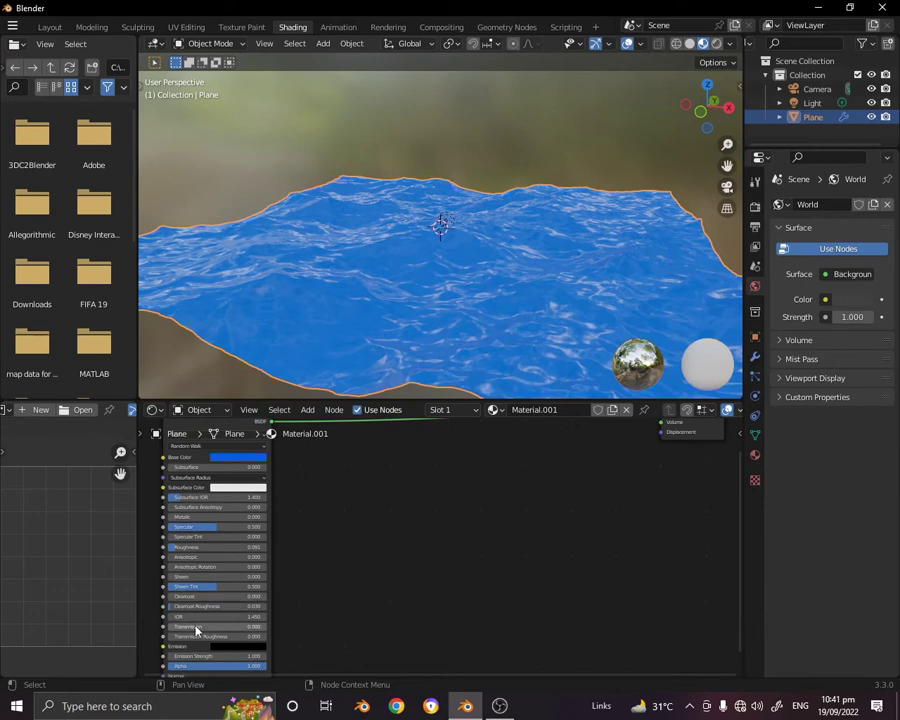
{"action": "left_click_drag", "start_coordinate": [195, 629], "coordinate": [250, 629]}
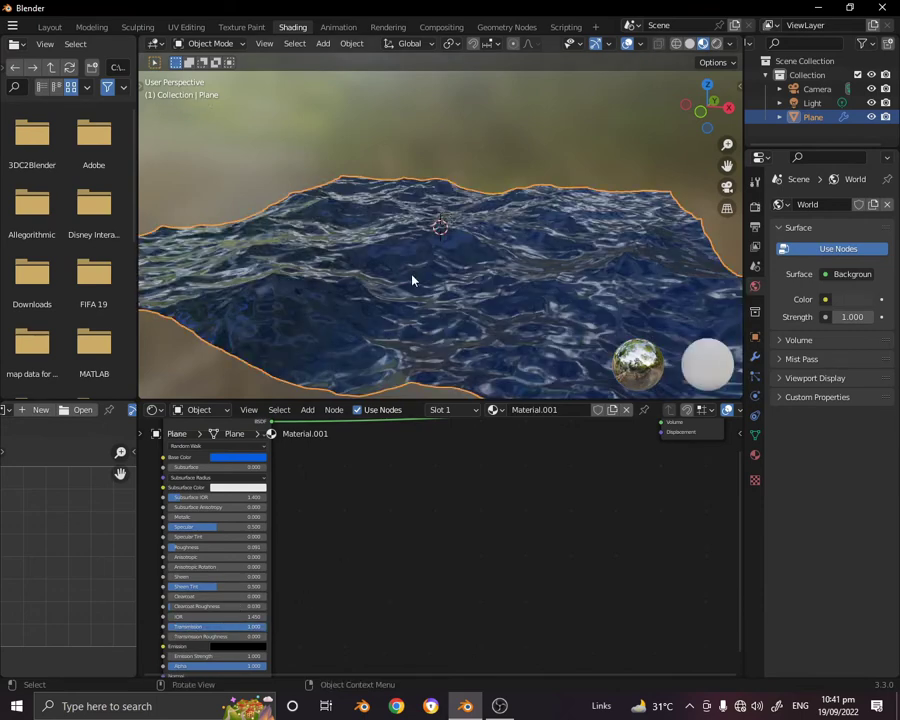
{"action": "middle_click_drag", "start_coordinate": [411, 278], "coordinate": [558, 276]}
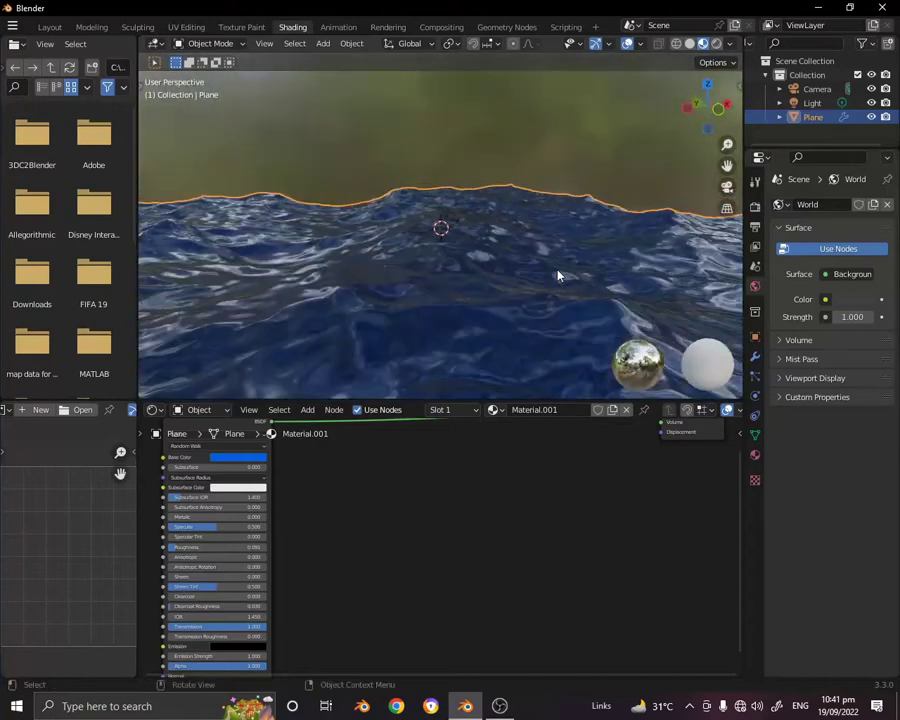
{"action": "mouse_move", "coordinate": [380, 476]}
{"action": "middle_mouse_down"}
{"action": "mouse_move", "coordinate": [370, 519]}
{"action": "mouse_move", "coordinate": [390, 486]}
{"action": "middle_mouse_up"}
Insert an Add Shader node on the link between Principled BSDF and Material Output
{"action": "key", "text": "shift+a"}
{"action": "left_click", "coordinate": [390, 485]}
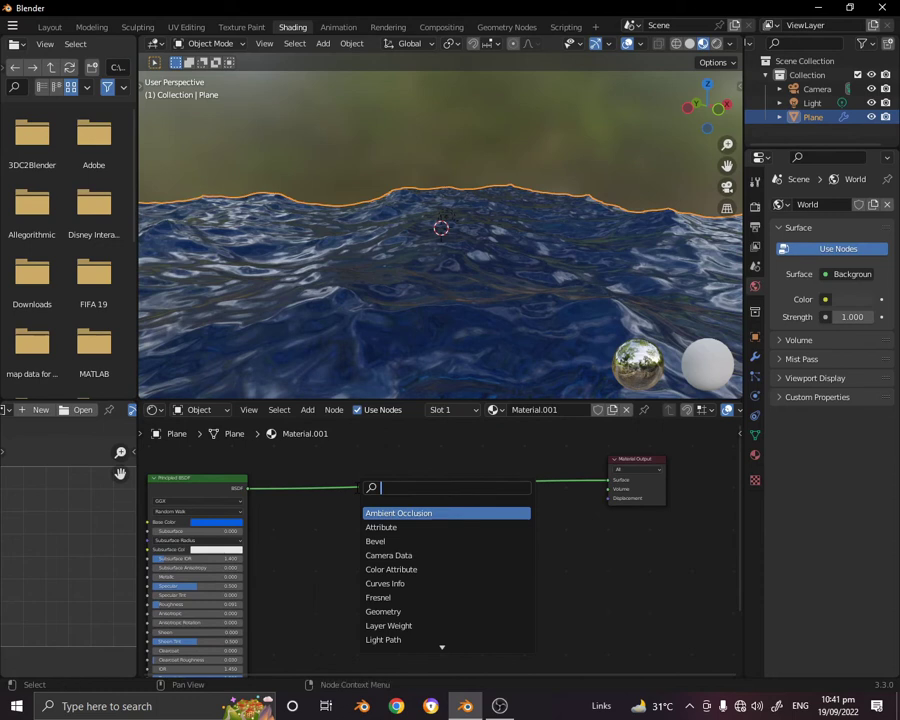
{"action": "key", "text": "Escape"}
{"action": "key", "text": "shift+a"}
{"action": "left_click", "coordinate": [405, 522]}
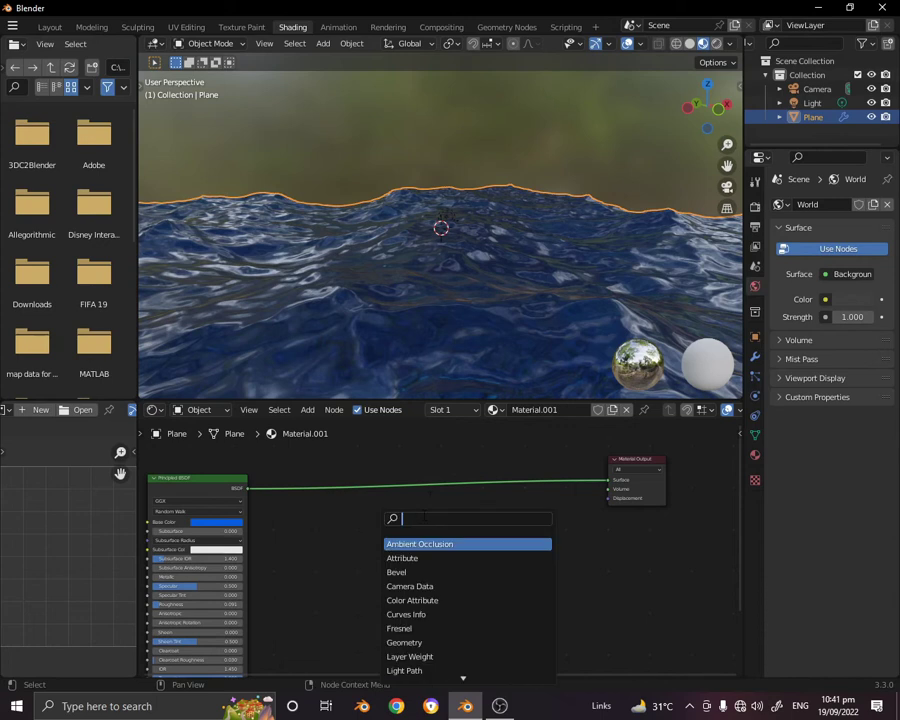
{"action": "type", "text": "Add"}
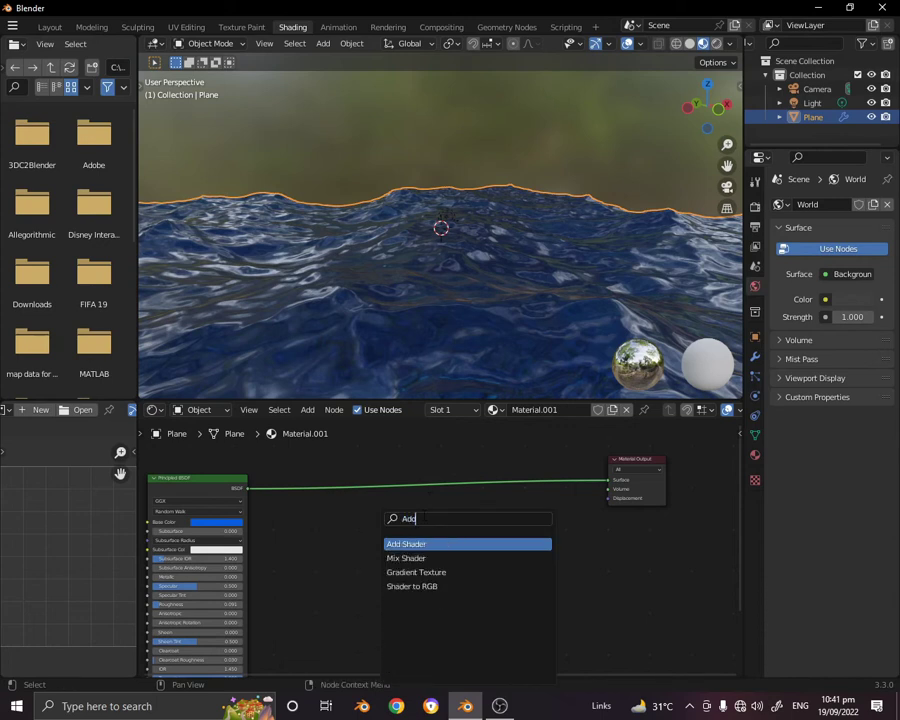
{"action": "key", "text": "Return"}
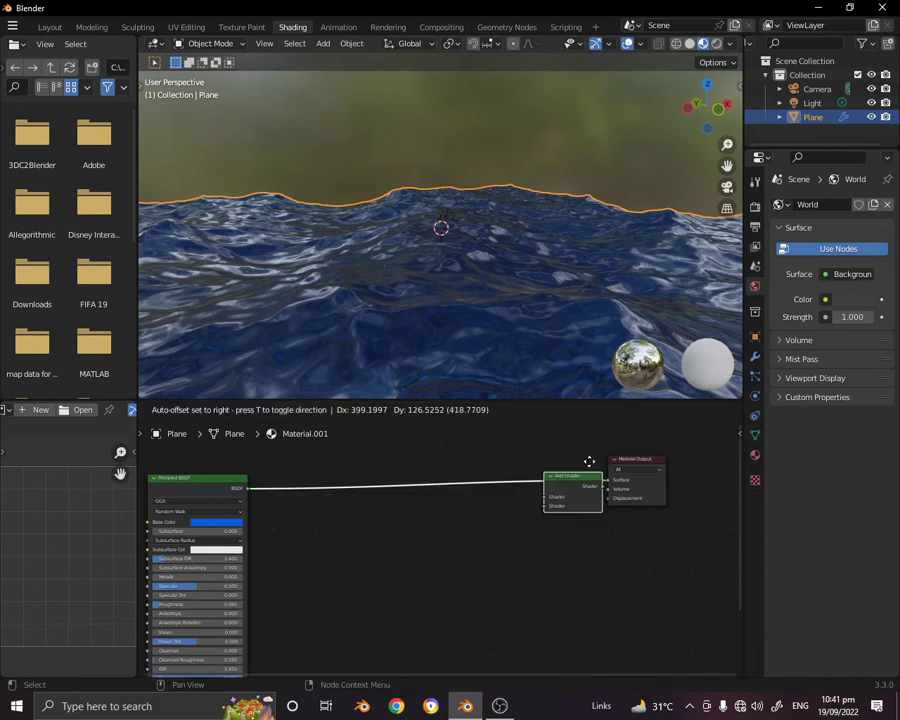
{"action": "left_click", "coordinate": [549, 470]}
Add a ColorRamp node and an Emission node to its right, below the main link
{"action": "key", "text": "shift+a"}
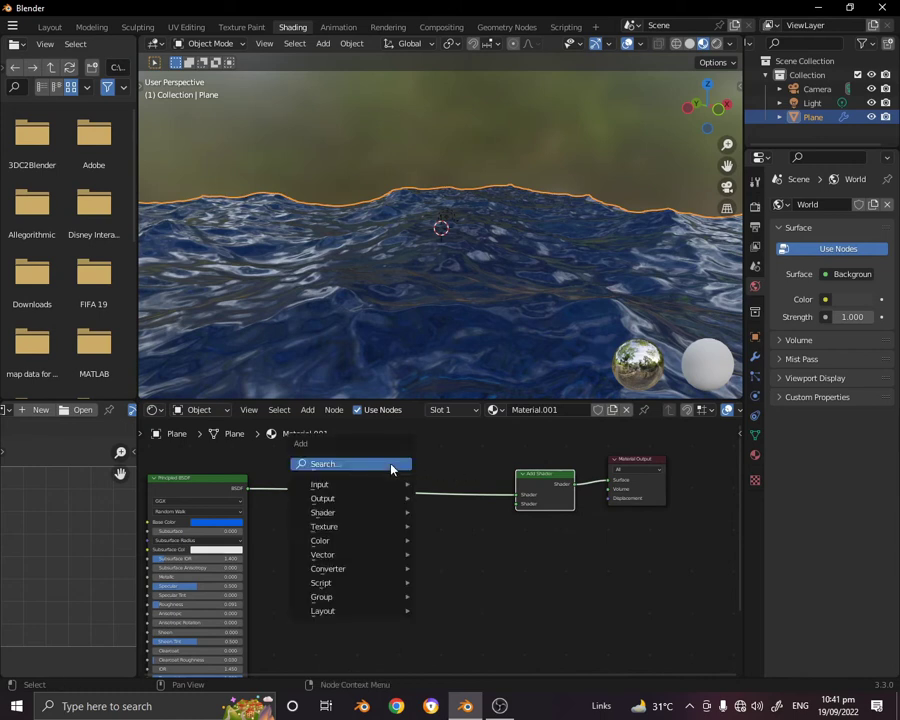
{"action": "left_click", "coordinate": [394, 464]}
{"action": "type", "text": "Color"}
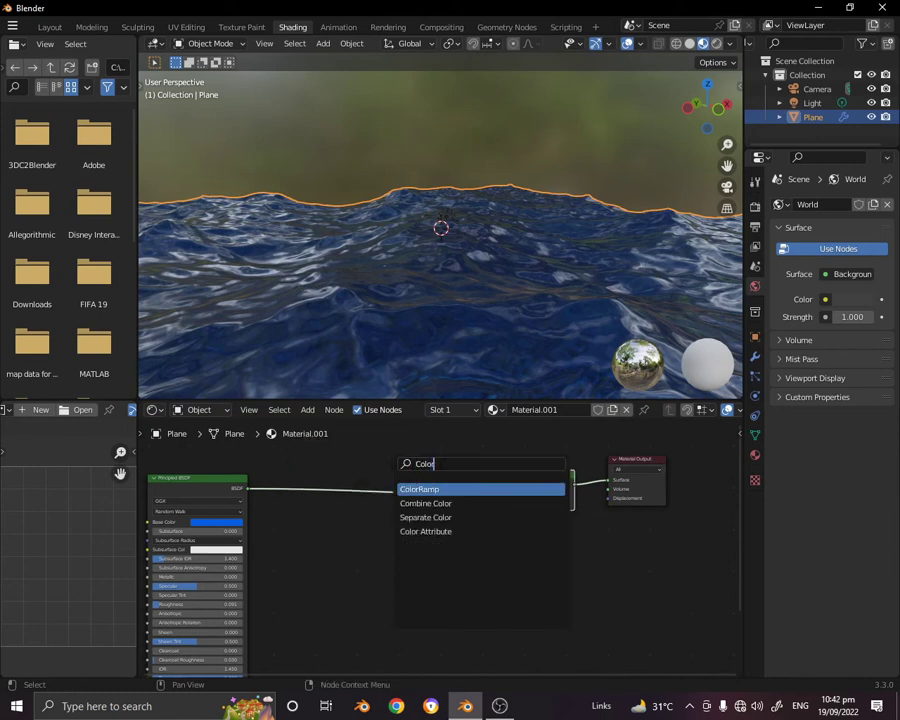
{"action": "key", "text": "Return"}
{"action": "left_click", "coordinate": [390, 546]}
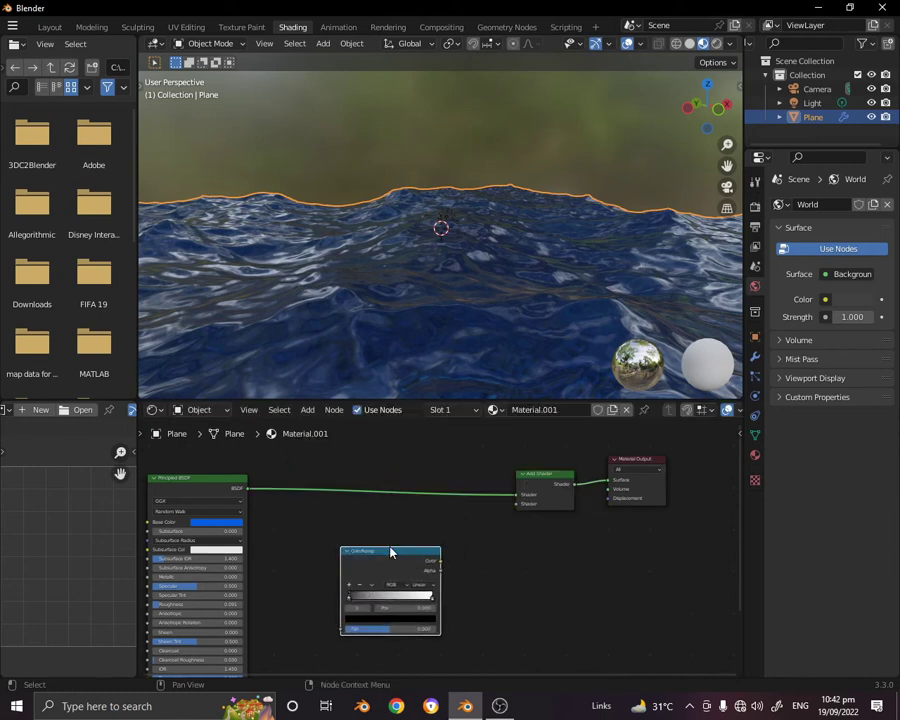
{"action": "key", "text": "shift+a"}
{"action": "left_click", "coordinate": [412, 488]}
{"action": "type", "text": "emiss"}
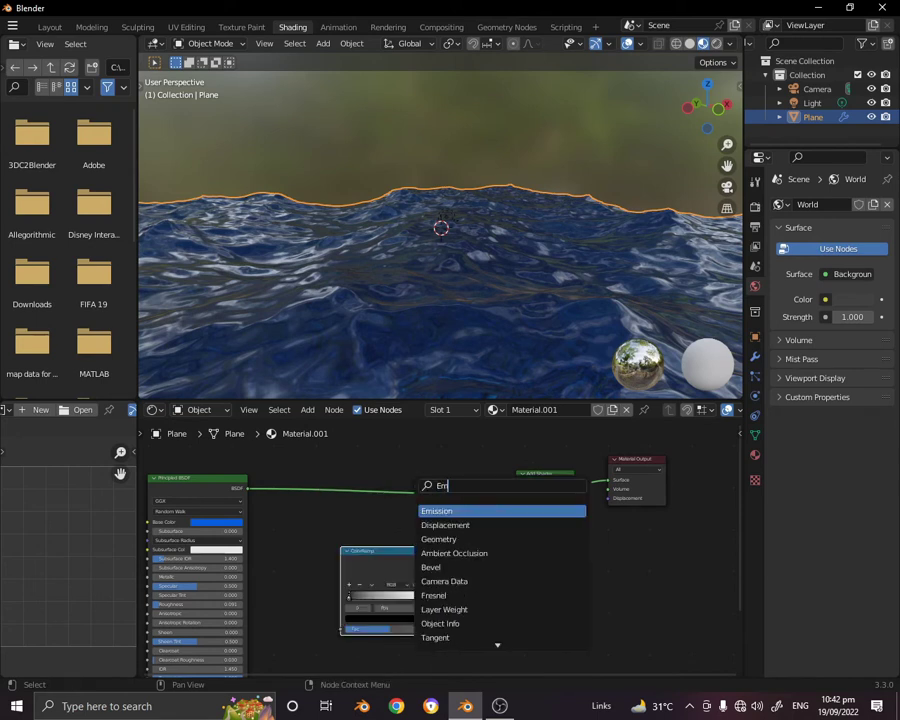
{"action": "key", "text": "Return"}
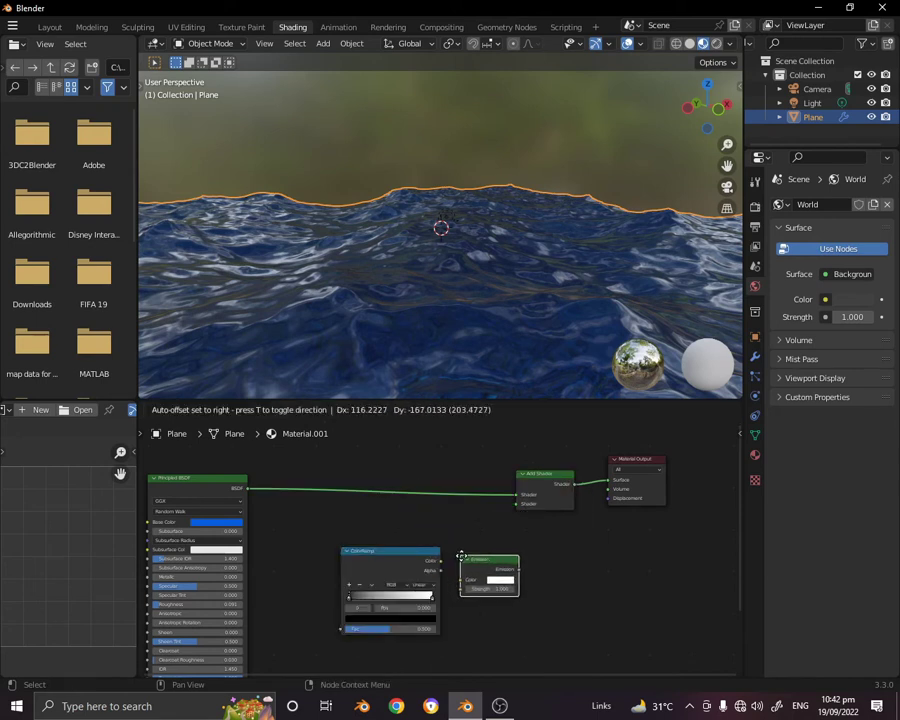
{"action": "left_click", "coordinate": [460, 552]}
Add an Attribute node and link Attribute→ColorRamp→Emission→Add Shader's second input
{"action": "key", "text": "shift+a"}
{"action": "type", "text": "Attri"}
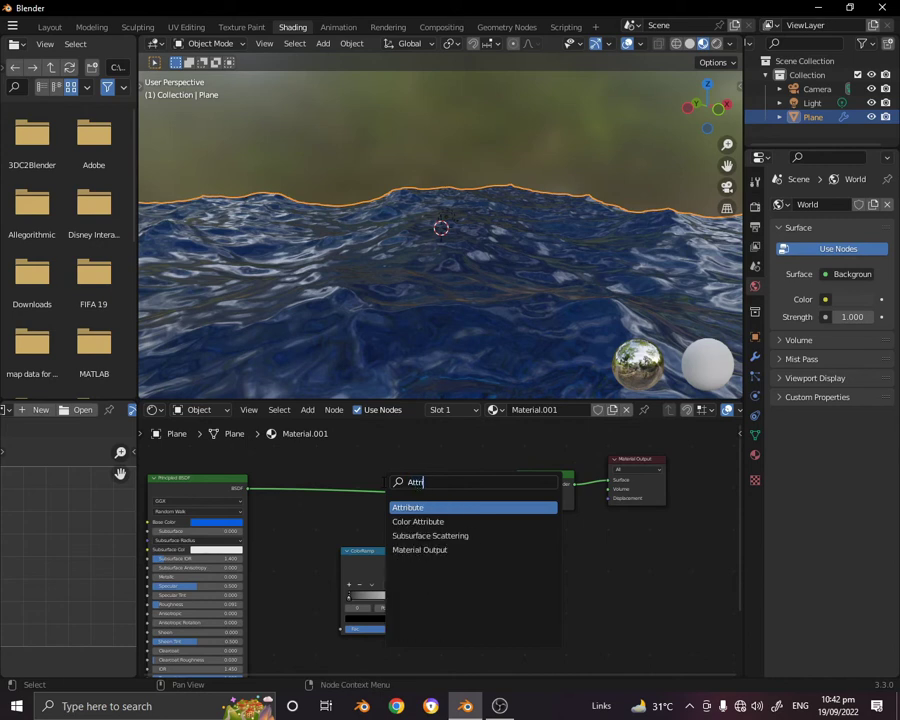
{"action": "key", "text": "Return"}
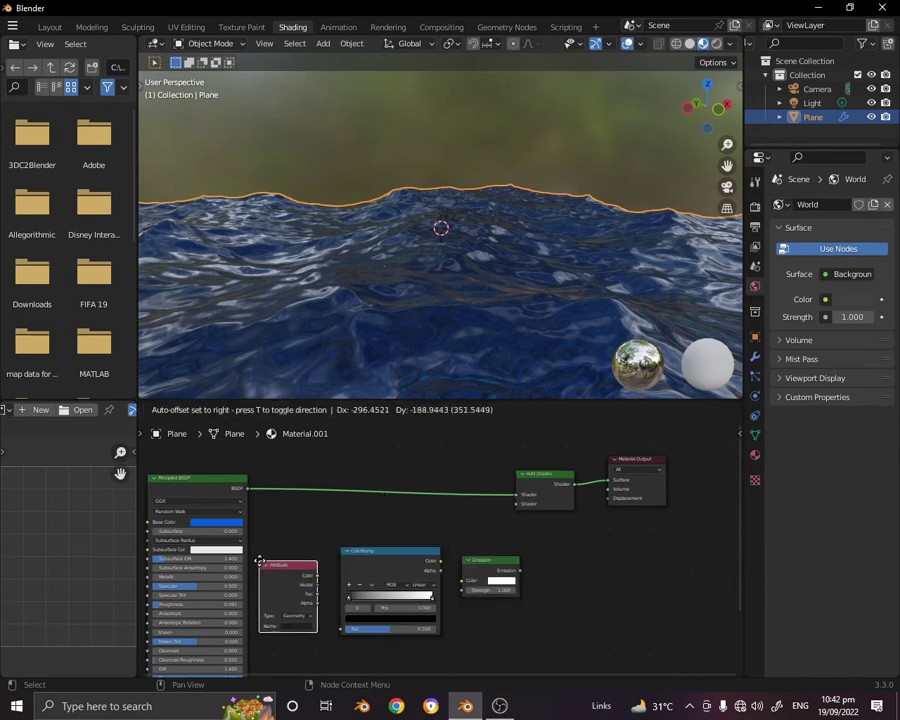
{"action": "left_click", "coordinate": [262, 563]}
{"action": "left_click_drag", "start_coordinate": [318, 576], "coordinate": [338, 628]}
{"action": "left_click_drag", "start_coordinate": [440, 563], "coordinate": [464, 581]}
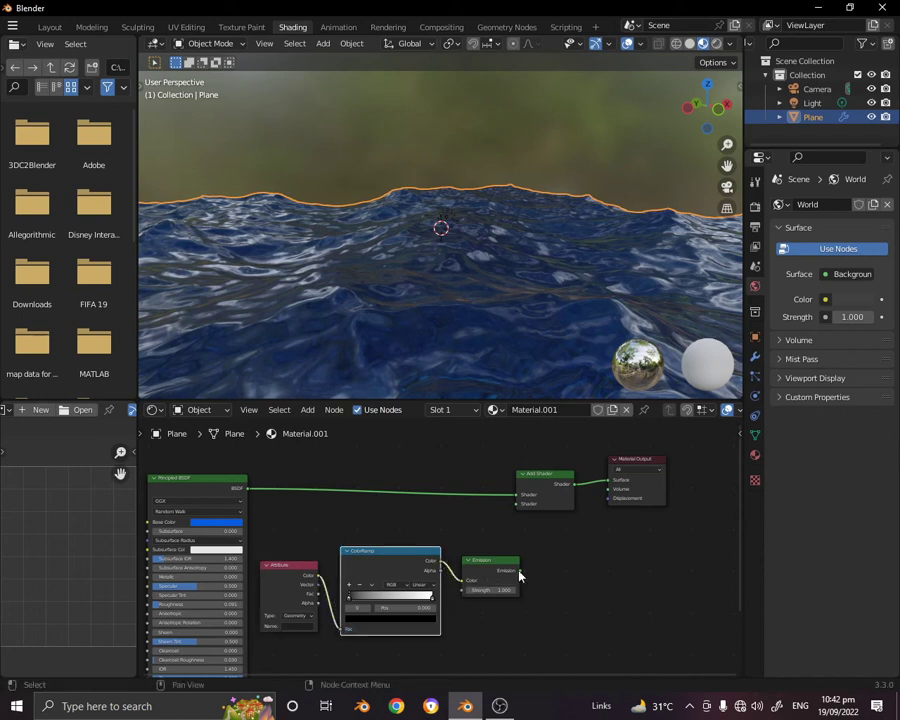
{"action": "left_click_drag", "start_coordinate": [519, 572], "coordinate": [517, 503]}
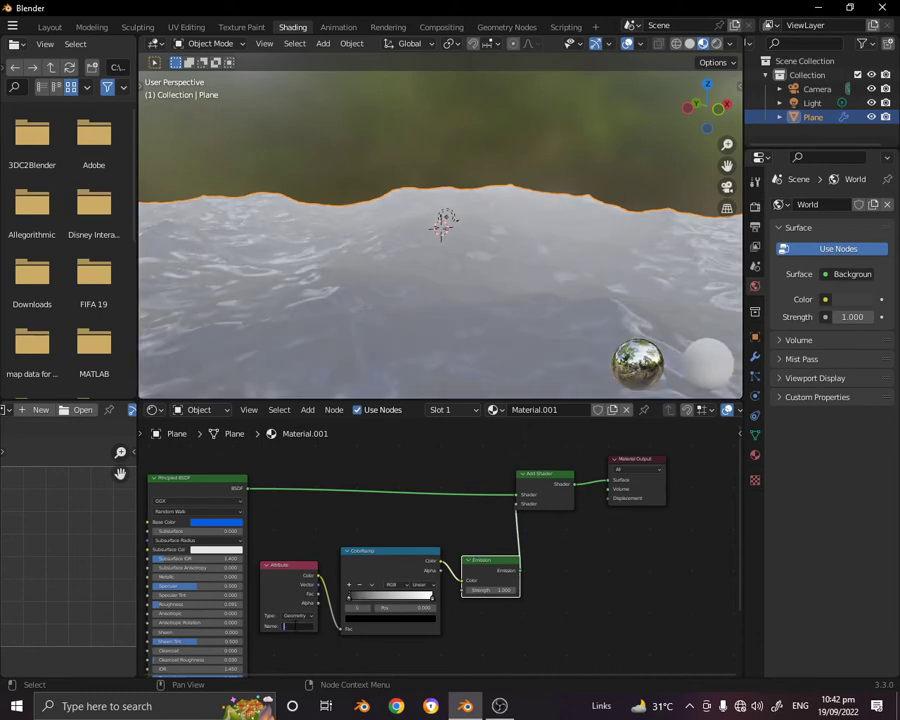
Set the Attribute node's Name to 'foam' and slide the ColorRamp black stop to 0.068
{"action": "scroll", "coordinate": [297, 556], "scroll_direction": "up", "scroll_amount": 3}
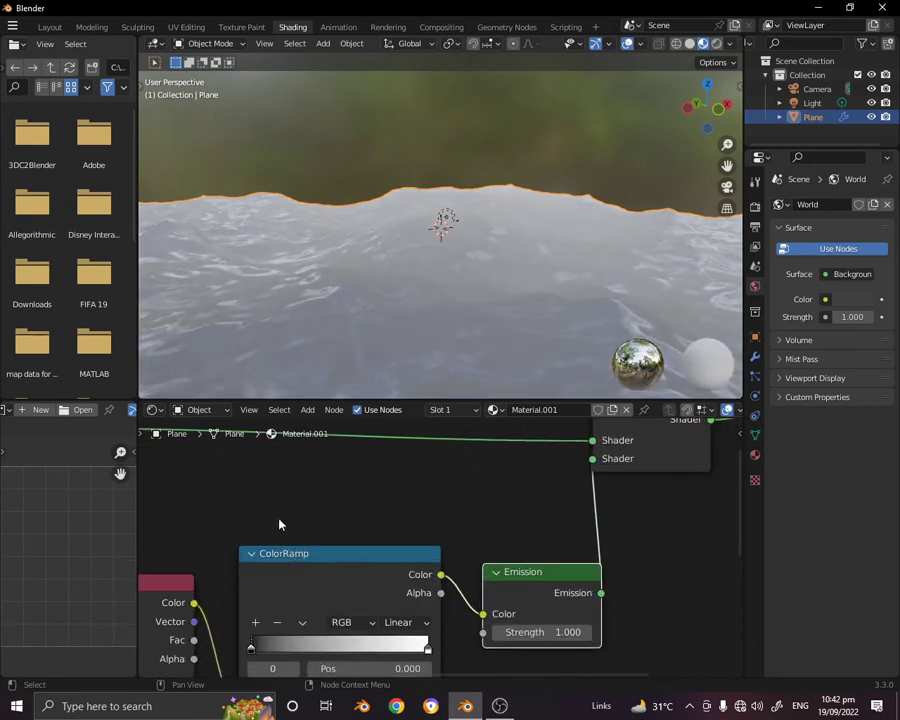
{"action": "middle_click_drag", "start_coordinate": [279, 524], "coordinate": [529, 642]}
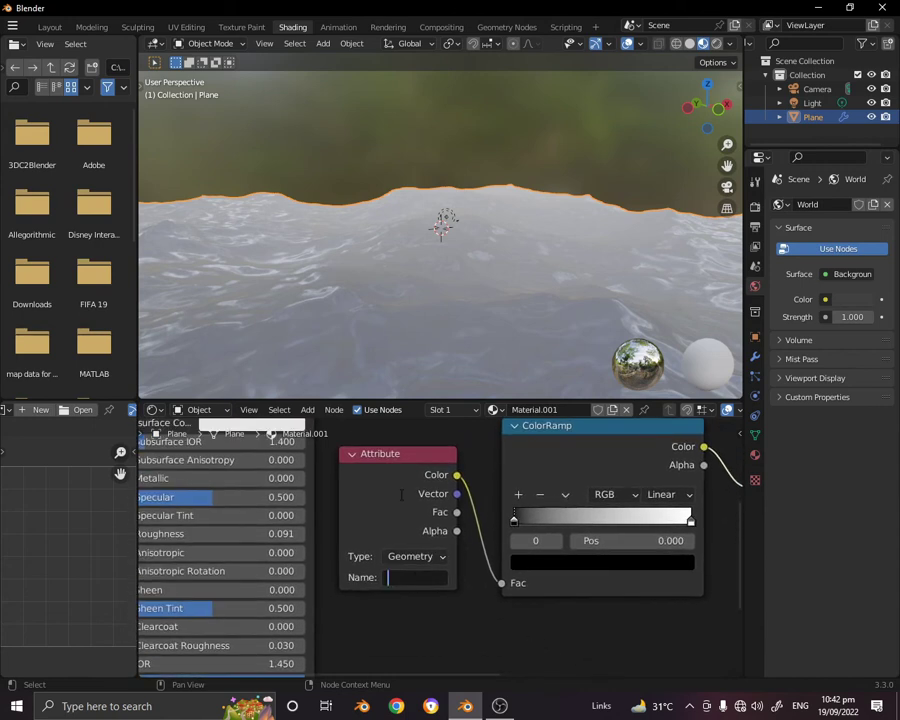
{"action": "type", "text": "foam"}
{"action": "key", "text": "Return"}
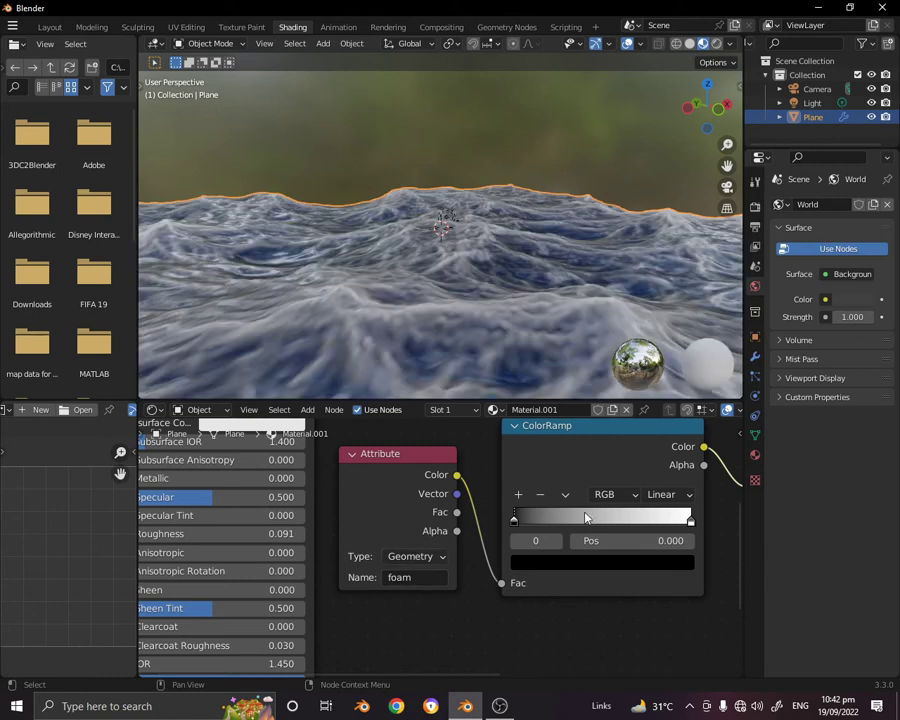
{"action": "left_click_drag", "start_coordinate": [515, 520], "coordinate": [528, 526]}
Bring the whole foam node chain back into view and rescale the ocean plane
{"action": "scroll", "coordinate": [452, 476], "scroll_direction": "down", "scroll_amount": 3}
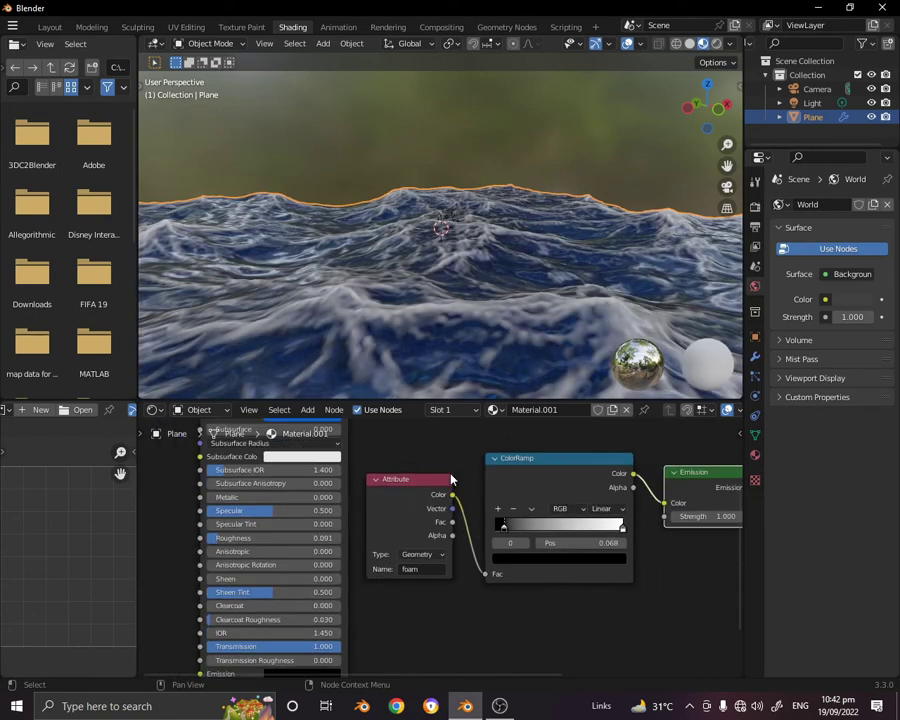
{"action": "middle_click_drag", "start_coordinate": [432, 468], "coordinate": [340, 508]}
{"action": "key", "text": "s"}
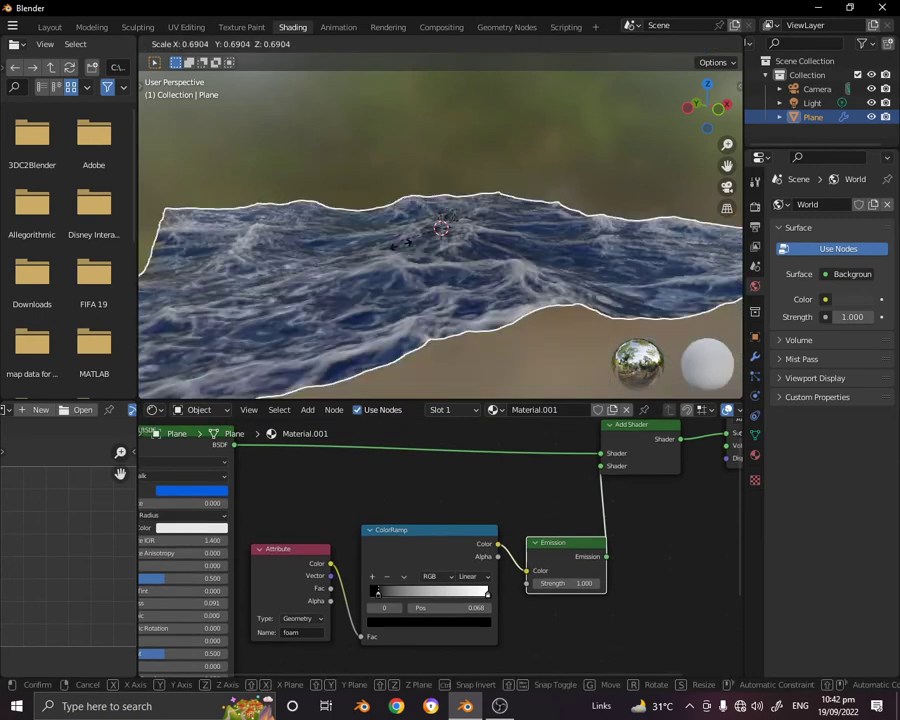
{"action": "left_click", "coordinate": [385, 261]}
{"action": "middle_click_drag", "start_coordinate": [412, 245], "coordinate": [472, 382]}
Narrow the foam ColorRamp by raising the black stop and moving the white stop to 0.795
{"action": "left_click_drag", "start_coordinate": [378, 592], "coordinate": [380, 600]}
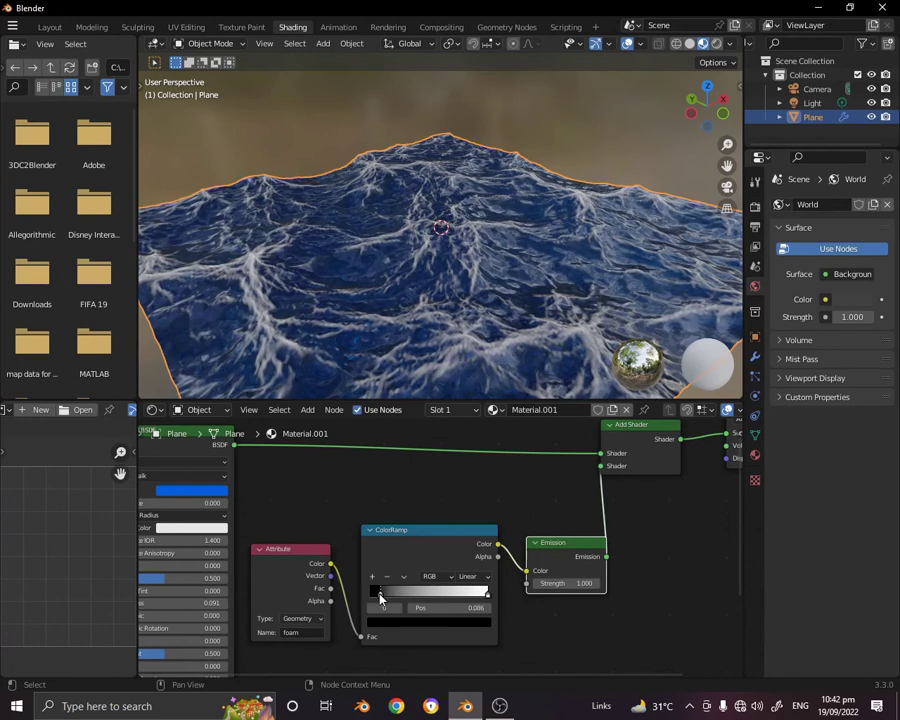
{"action": "left_click_drag", "start_coordinate": [476, 600], "coordinate": [476, 604]}
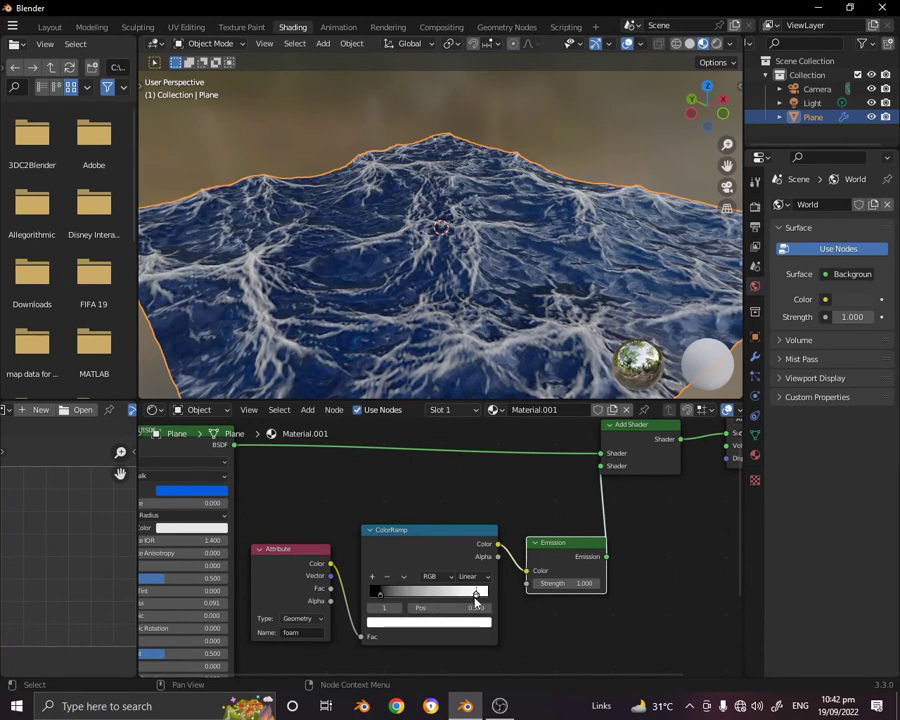
{"action": "left_click_drag", "start_coordinate": [396, 600], "coordinate": [392, 598]}
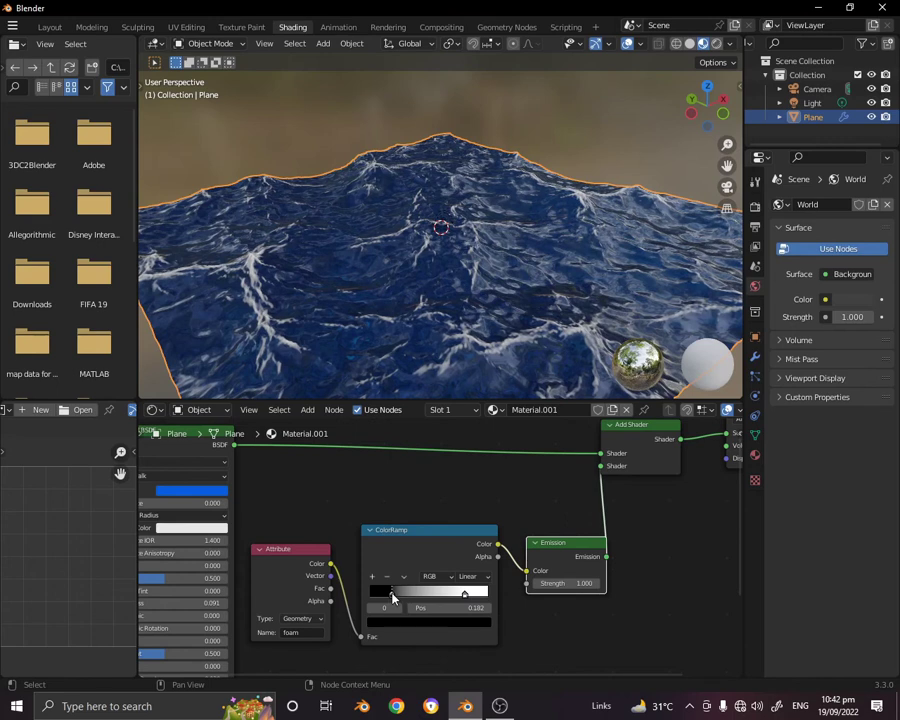
{"action": "left_click_drag", "start_coordinate": [458, 598], "coordinate": [463, 595]}
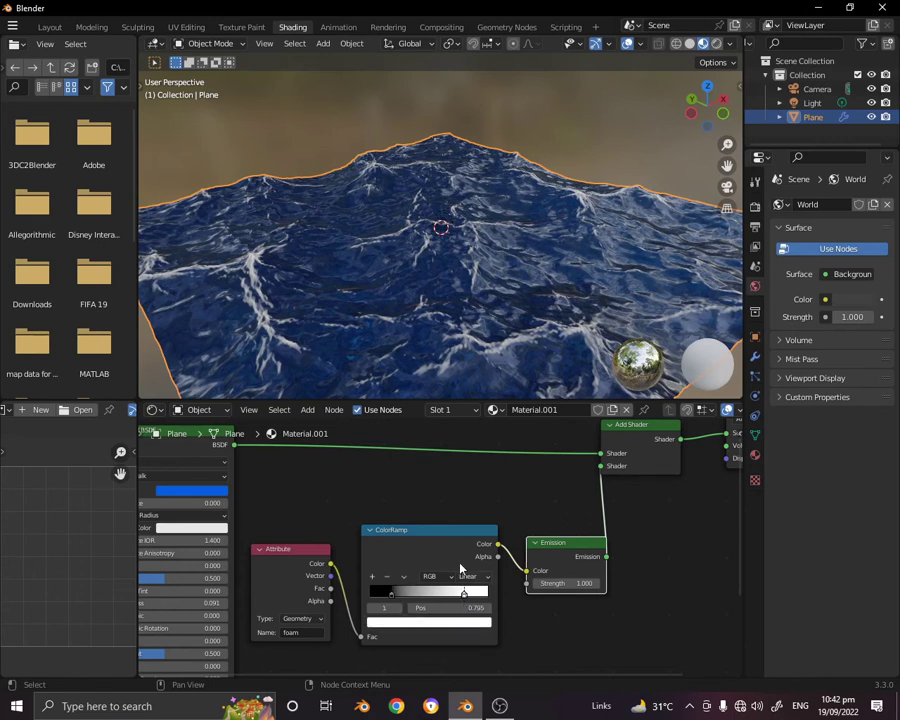
{"action": "key", "text": "s"}
{"action": "key", "text": "Escape"}
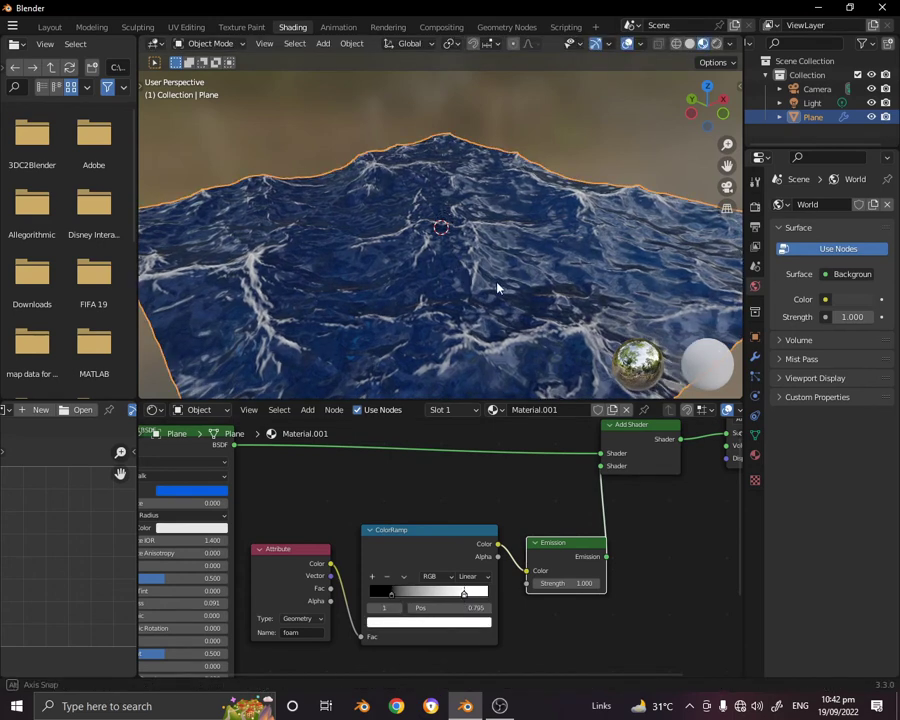
Check the waves, nudge the white stop right and set the black stop to 0.191, then return to Layout
{"action": "middle_click_drag", "start_coordinate": [497, 287], "coordinate": [340, 301]}
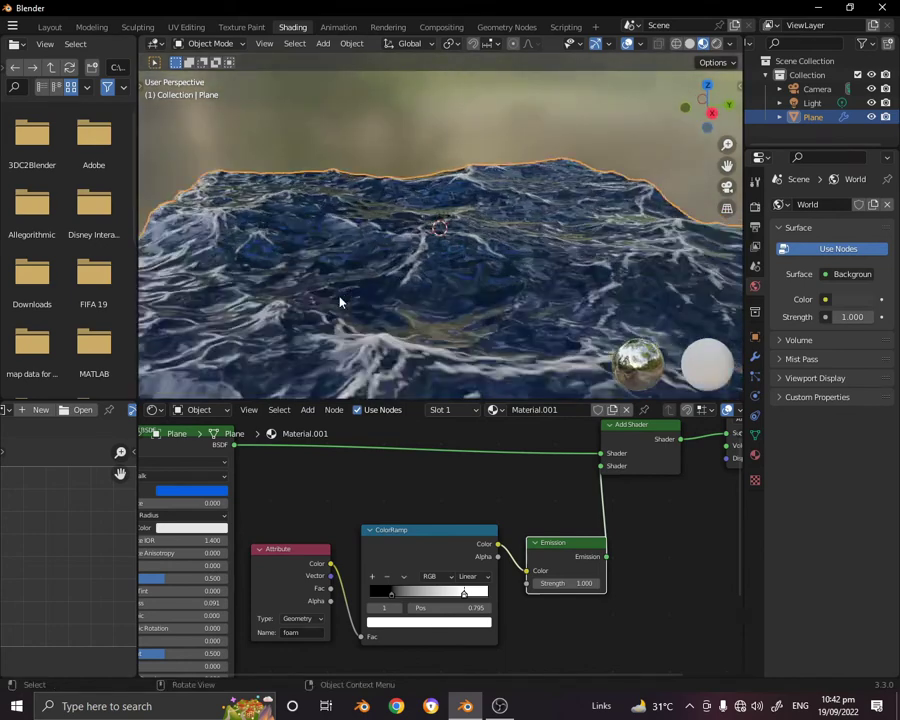
{"action": "middle_click_drag", "start_coordinate": [484, 297], "coordinate": [514, 304]}
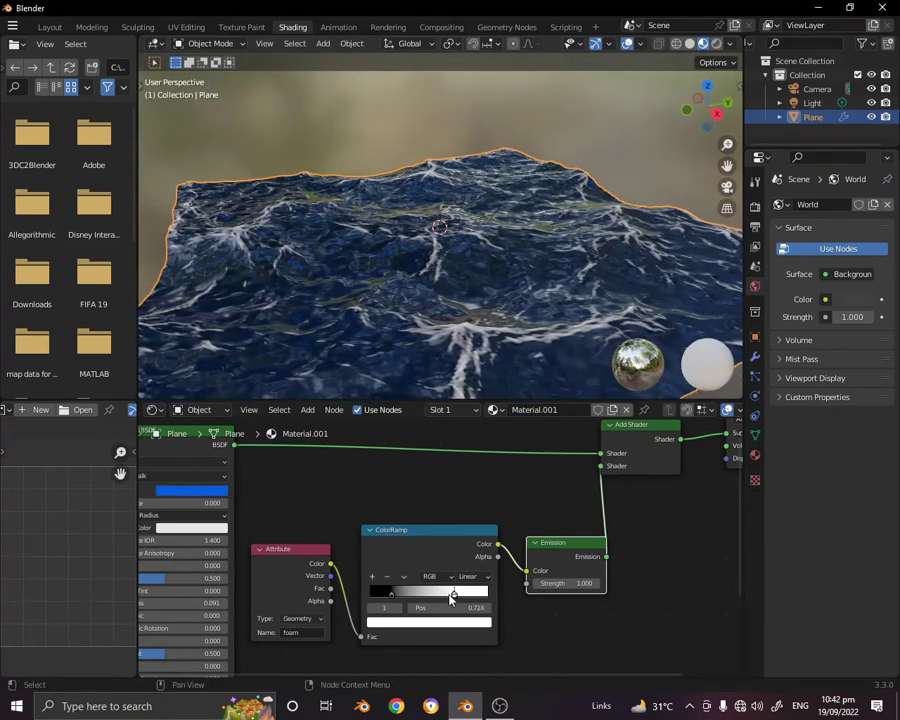
{"action": "left_click_drag", "start_coordinate": [451, 600], "coordinate": [455, 599]}
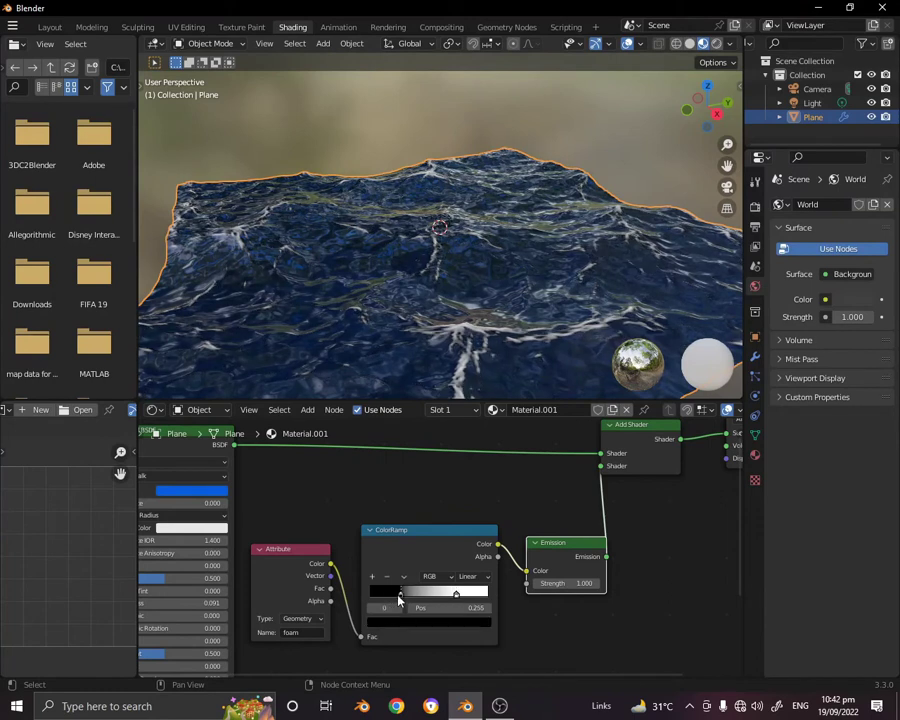
{"action": "left_click", "coordinate": [389, 595]}
{"action": "left_click_drag", "start_coordinate": [389, 597], "coordinate": [392, 597]}
{"action": "middle_click_drag", "start_coordinate": [412, 322], "coordinate": [630, 323]}
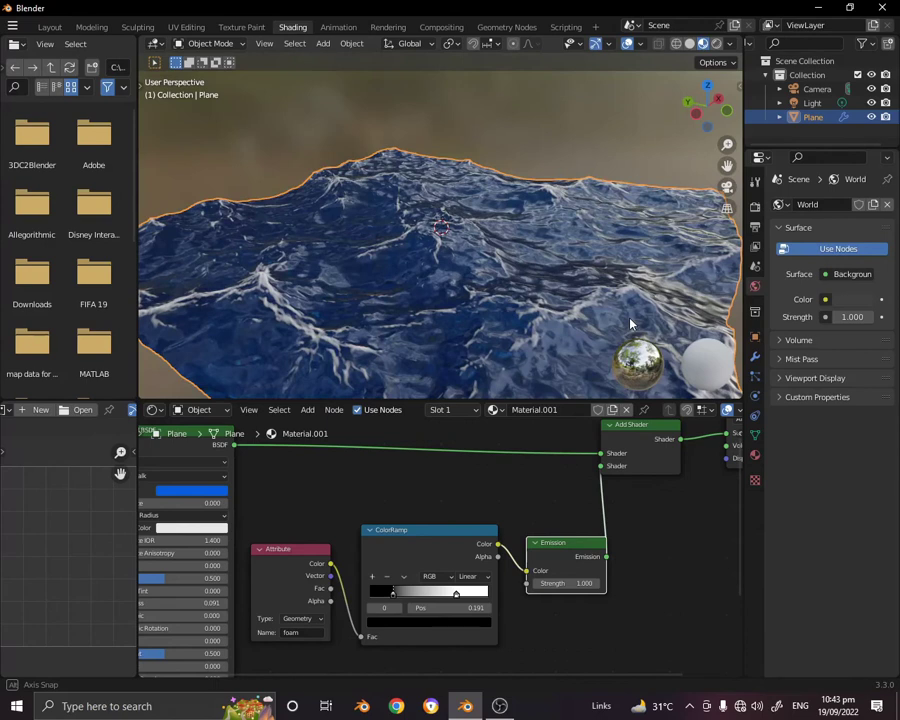
{"action": "left_click", "coordinate": [46, 27]}
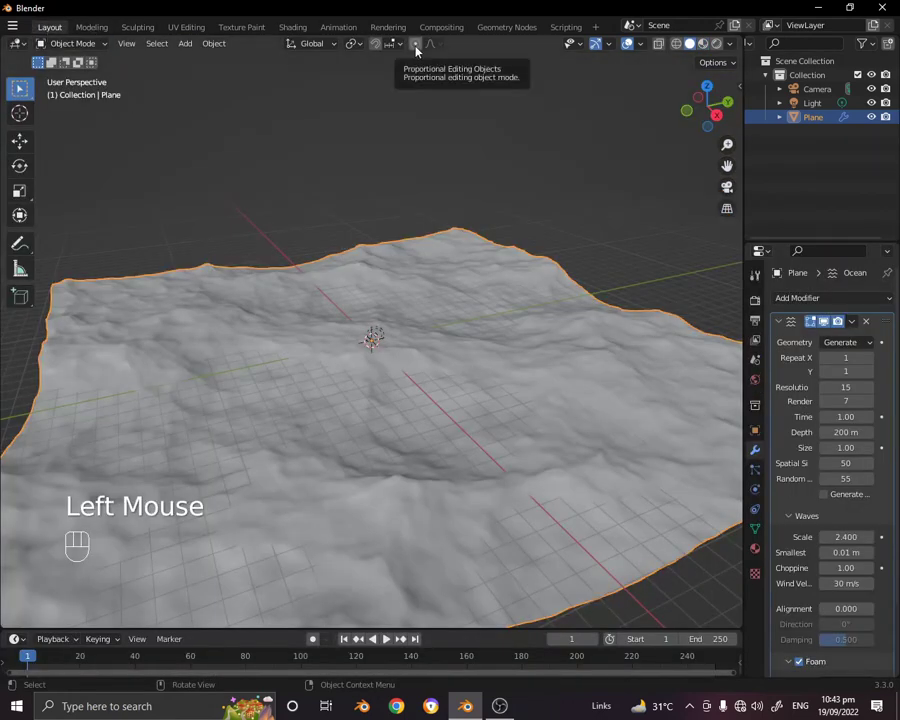
Switch the viewport to Material Preview and frame the blue foamy ocean
{"action": "left_click", "coordinate": [718, 43]}
{"action": "left_click", "coordinate": [703, 43]}
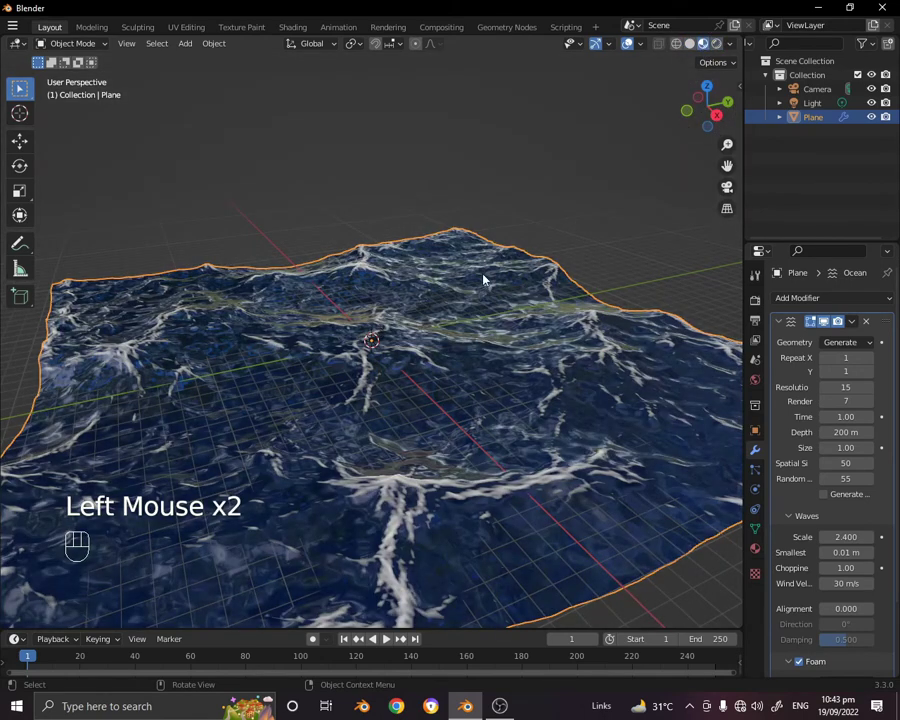
{"action": "middle_click_drag", "start_coordinate": [586, 230], "coordinate": [558, 225]}
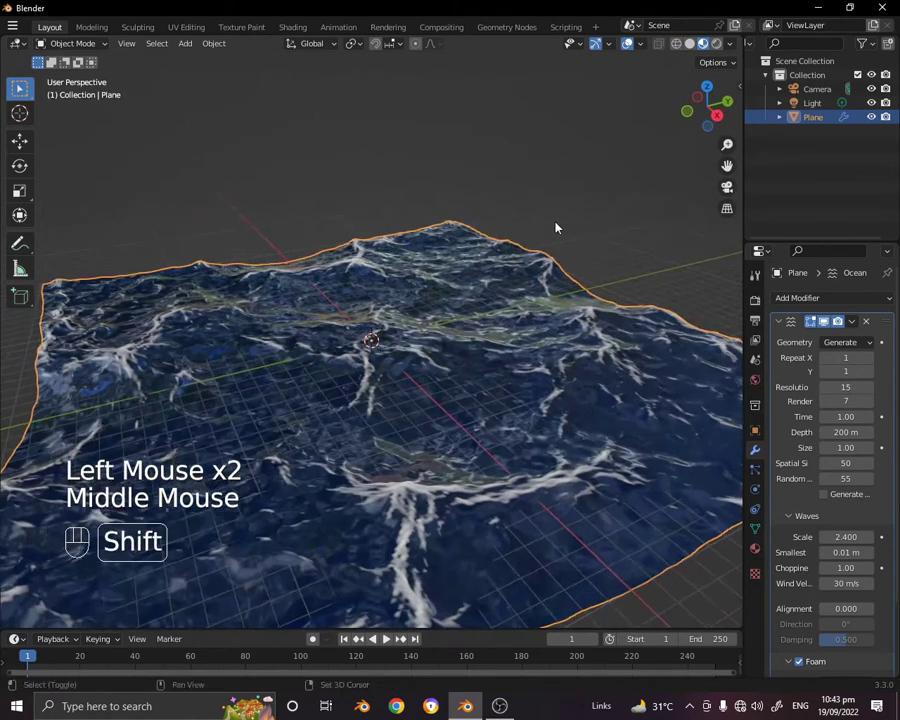
{"action": "key", "text": "shift+f"}
{"action": "middle_click_drag", "start_coordinate": [536, 303], "coordinate": [446, 275], "text": "shift"}
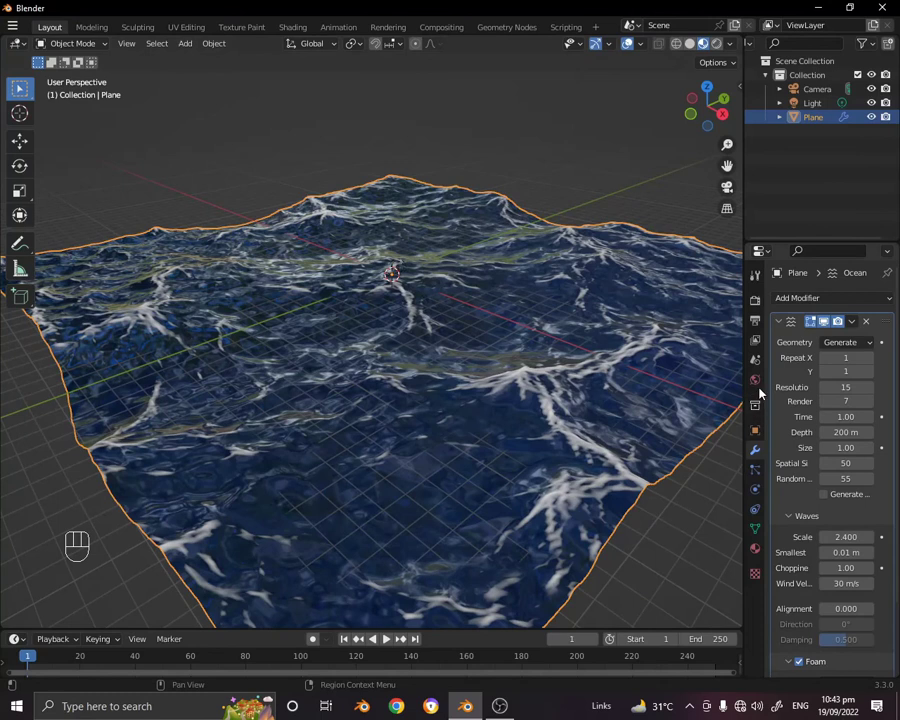
Scroll the Ocean modifier panel and enlarge the timeline area upward
{"action": "scroll", "coordinate": [790, 340], "scroll_direction": "down", "scroll_amount": 2}
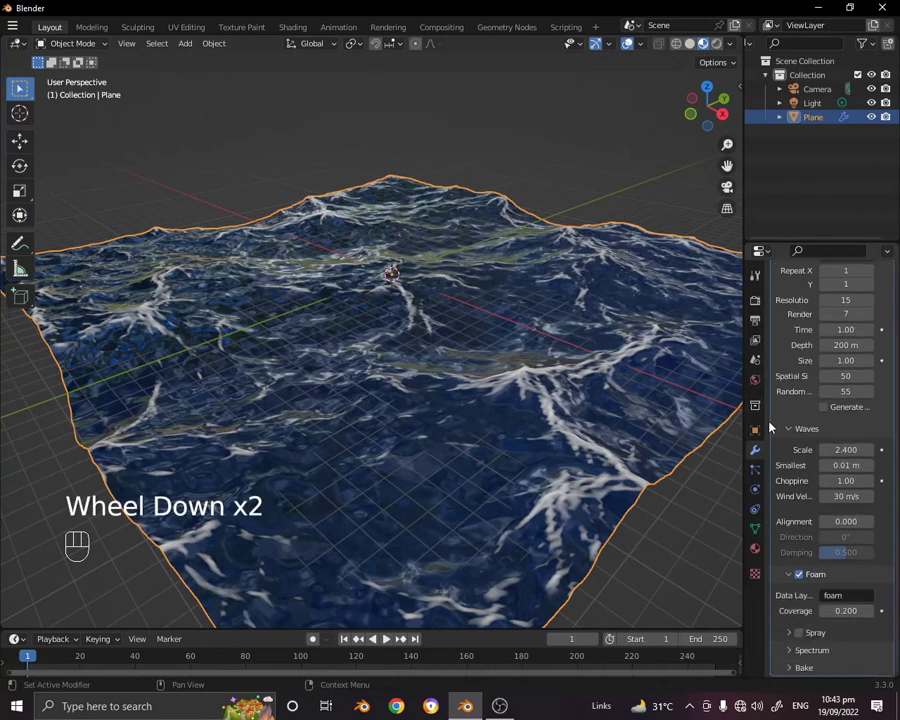
{"action": "left_click", "coordinate": [758, 455]}
{"action": "scroll", "coordinate": [800, 337], "scroll_direction": "up", "scroll_amount": 2}
{"action": "middle_click", "coordinate": [800, 334]}
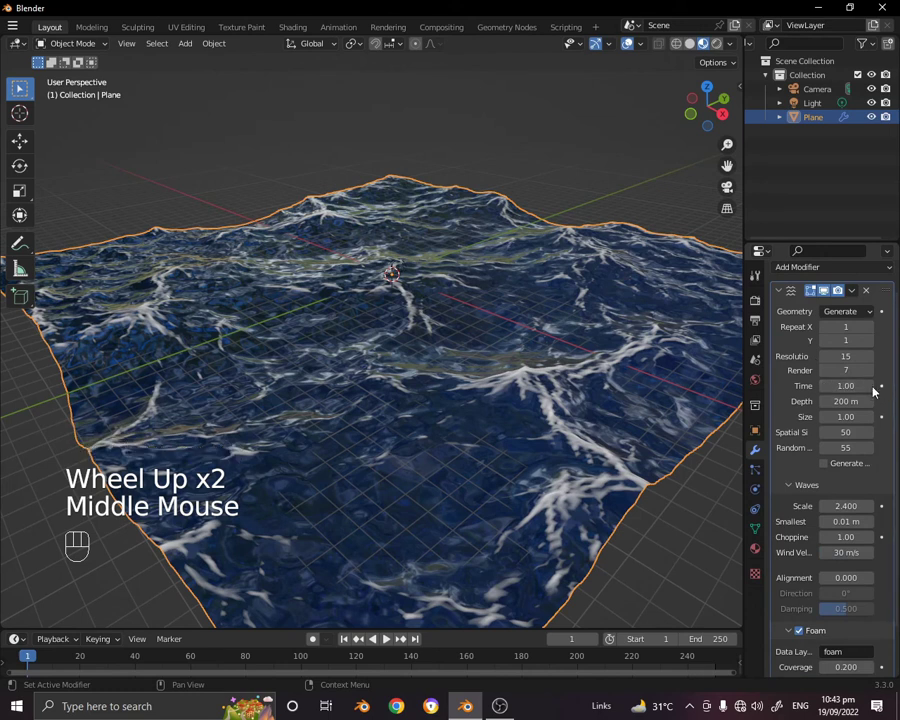
{"action": "left_click_drag", "start_coordinate": [493, 629], "coordinate": [492, 557]}
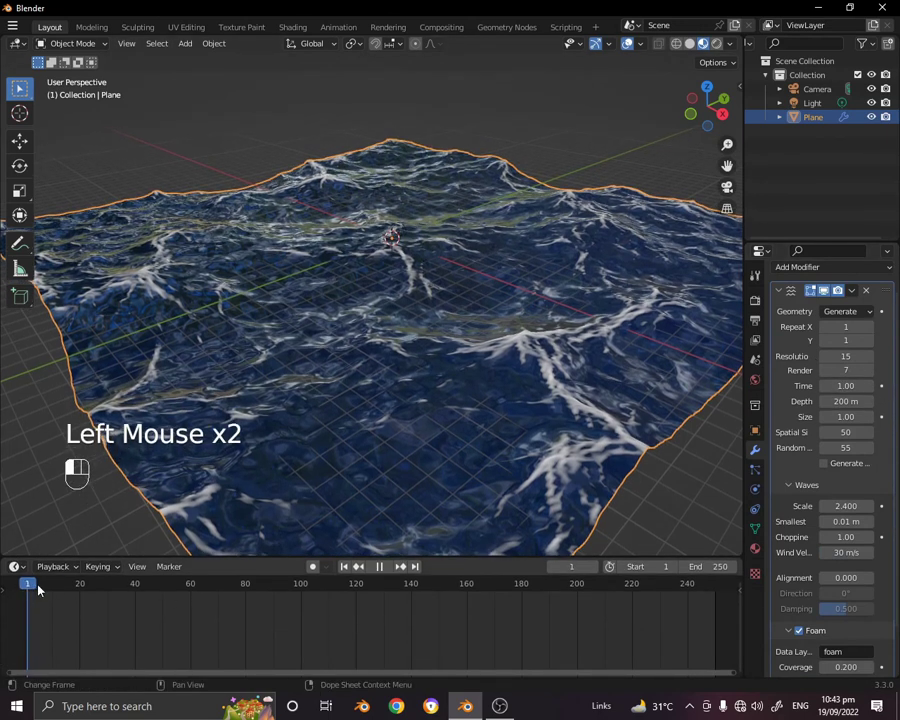
Keyframe the ocean Time of 1.00 at frame 0 and set the scene end frame to 100
{"action": "left_click", "coordinate": [850, 386]}
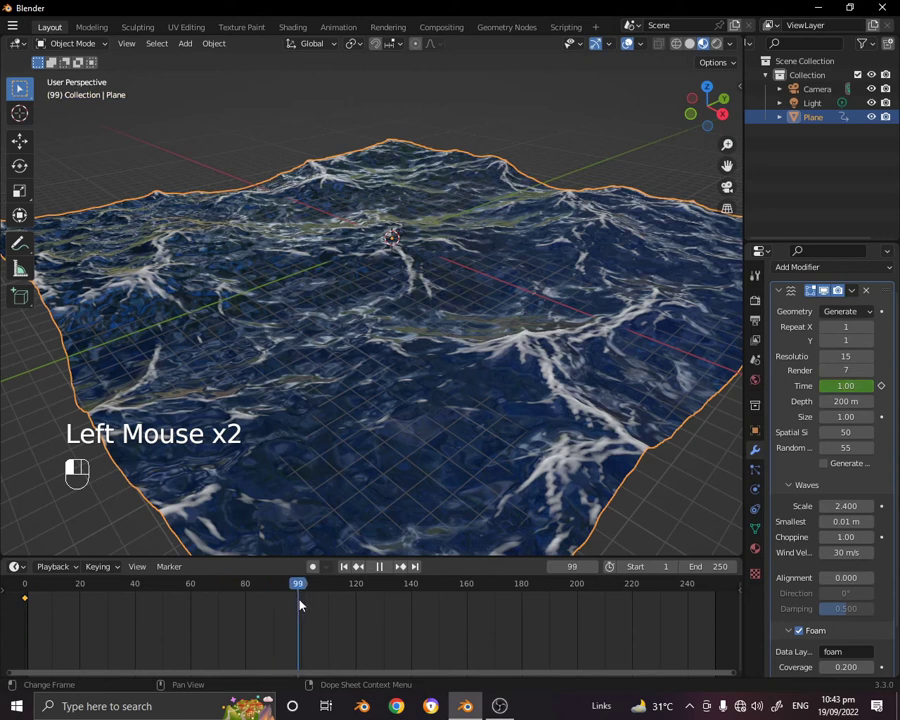
{"action": "left_click", "coordinate": [690, 566]}
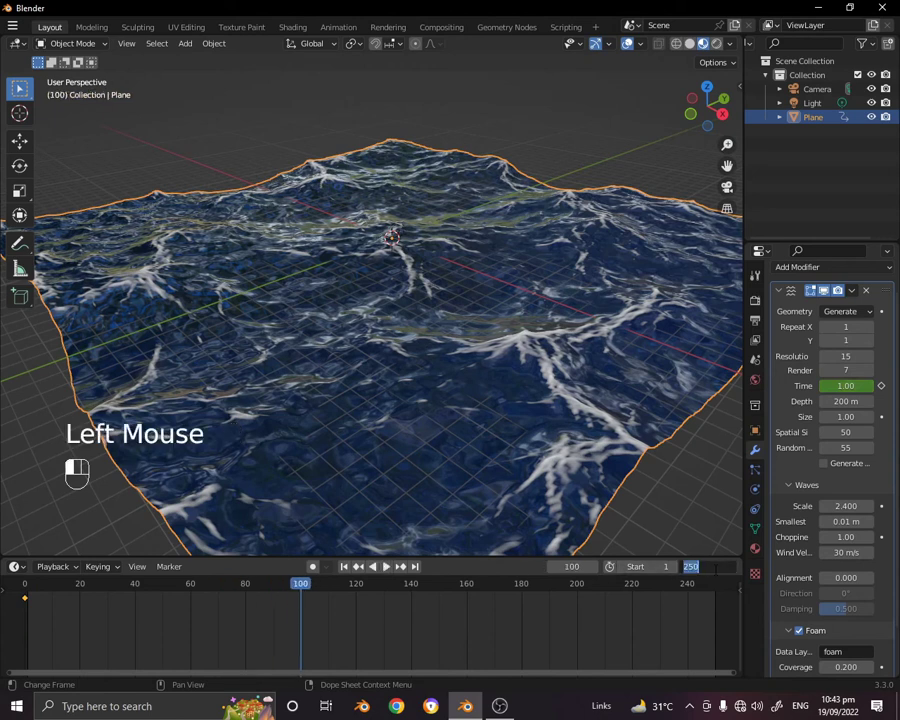
{"action": "type", "text": "100"}
{"action": "key", "text": "Return"}
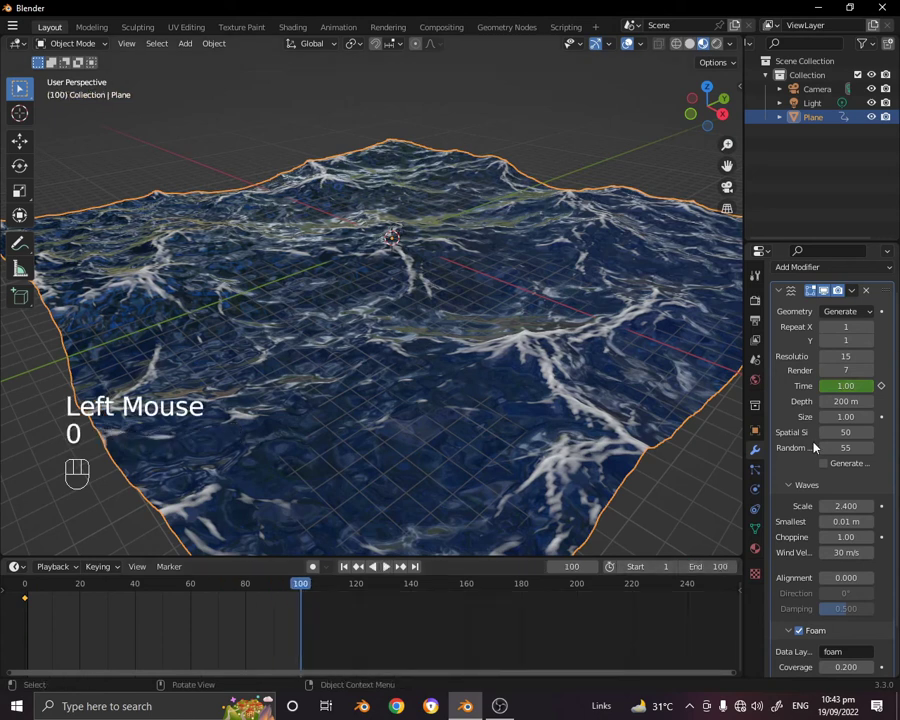
Raise ocean Time to 2.51 and keyframe it on frame 100, then scrub back to frame 0
{"action": "left_click_drag", "start_coordinate": [838, 386], "coordinate": [878, 391]}
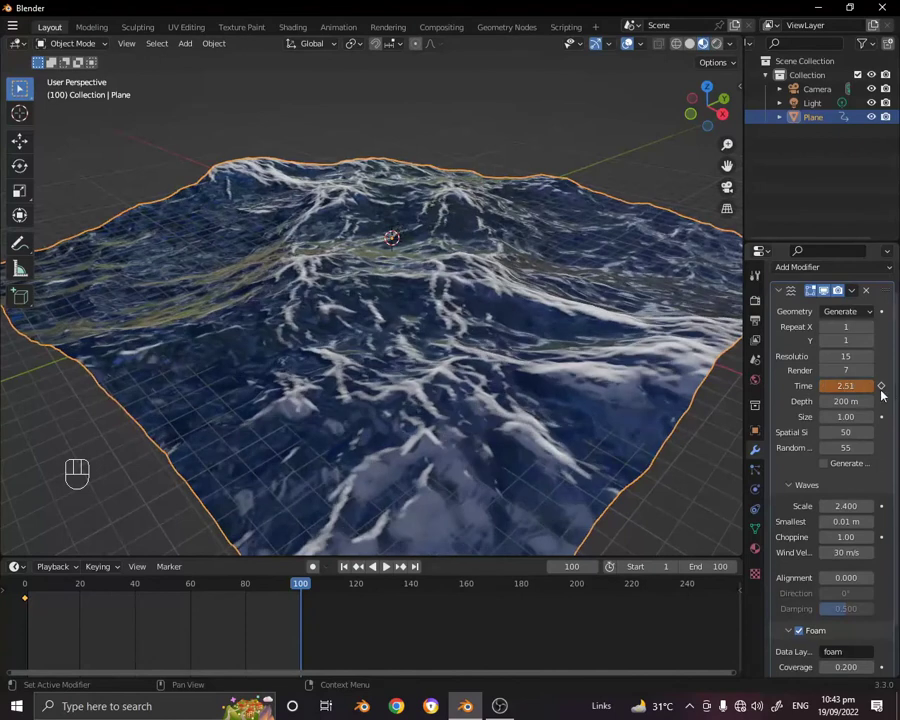
{"action": "left_click", "coordinate": [881, 386]}
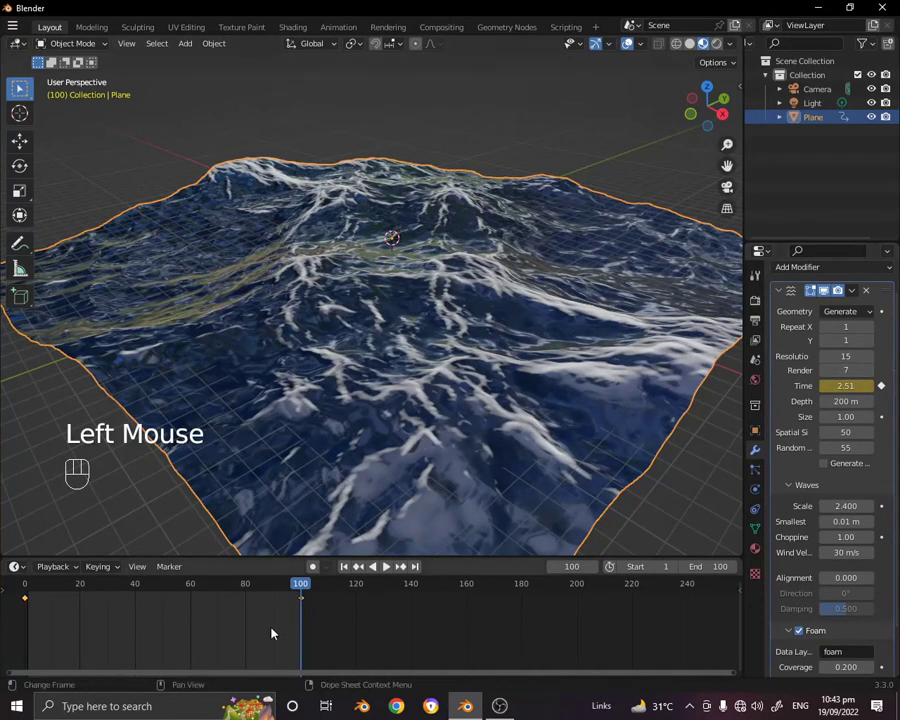
{"action": "left_click_drag", "start_coordinate": [301, 588], "coordinate": [25, 588]}
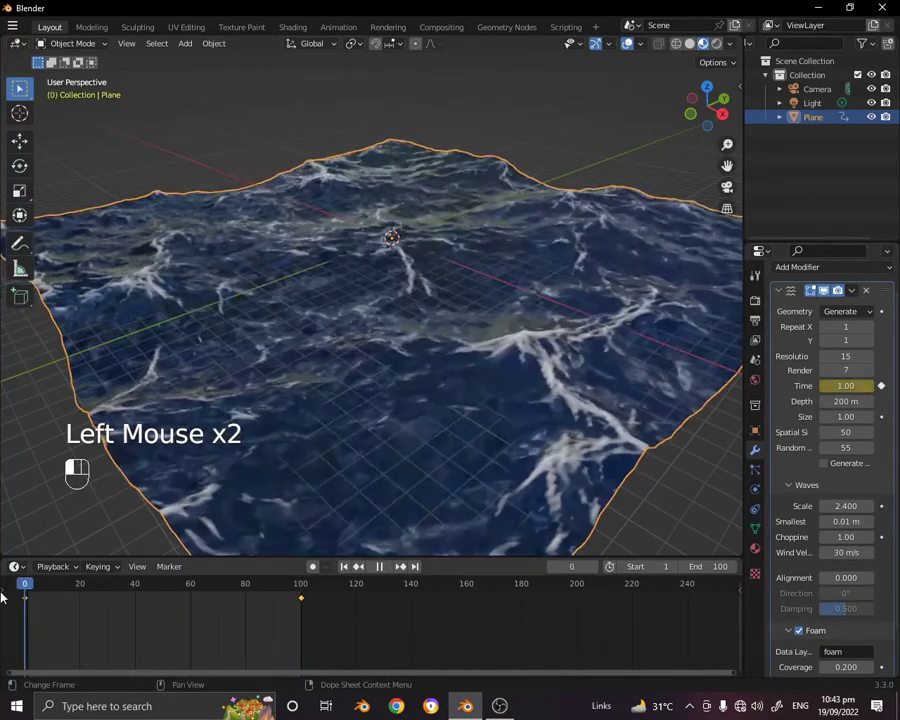
Turn off viewport overlays and orbit to a low view of the ocean
{"action": "left_click", "coordinate": [627, 42]}
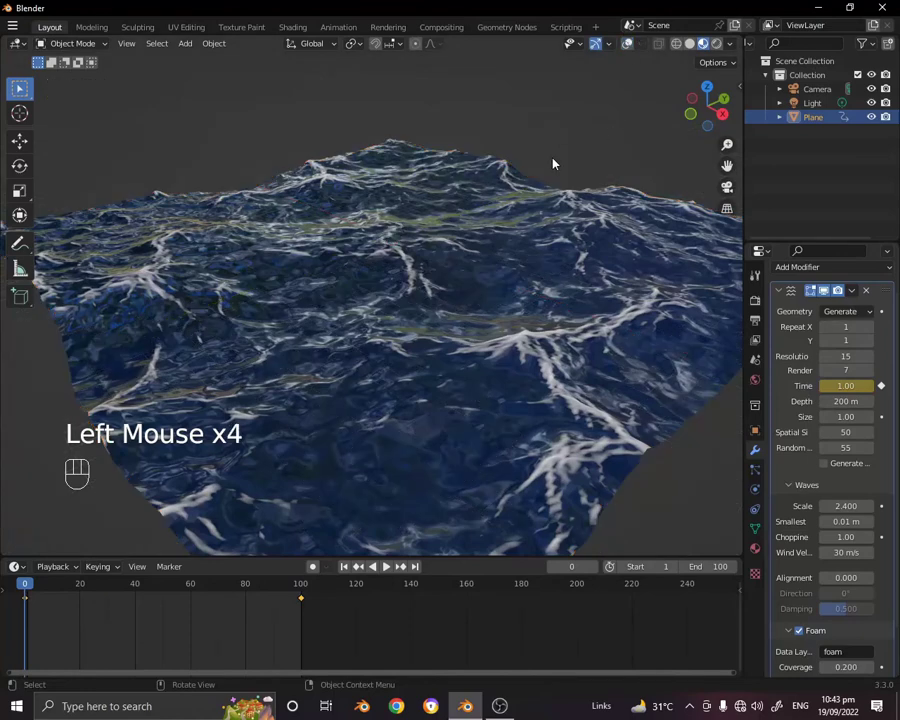
{"action": "middle_click_drag", "start_coordinate": [558, 200], "coordinate": [538, 201]}
{"action": "scroll", "coordinate": [504, 200], "scroll_direction": "up", "scroll_amount": 2}
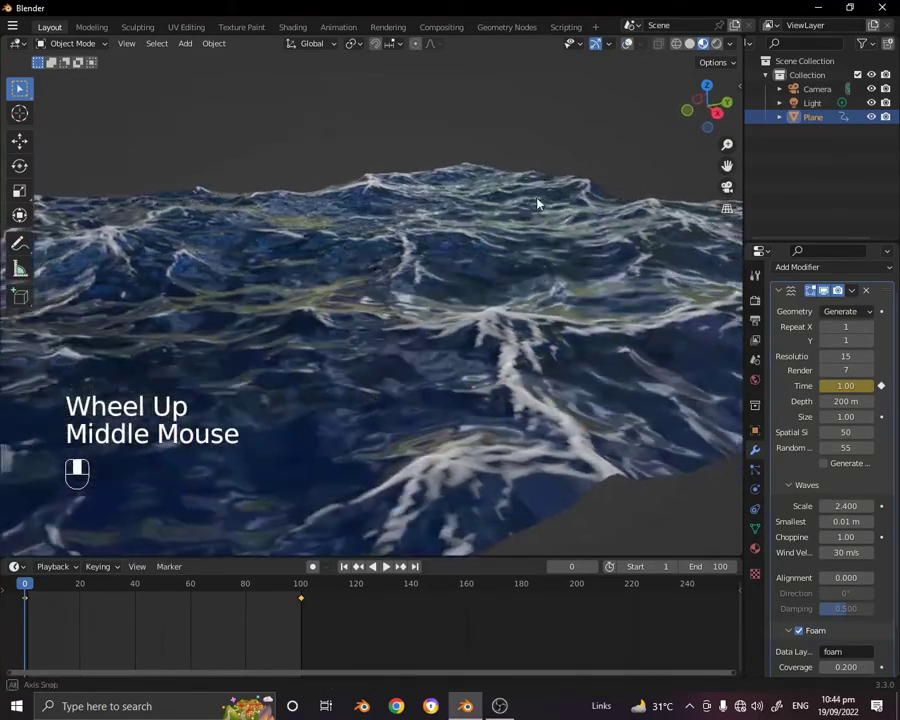
Play the wave animation while orbiting and zooming around the foamy ocean
{"action": "key", "text": "space"}
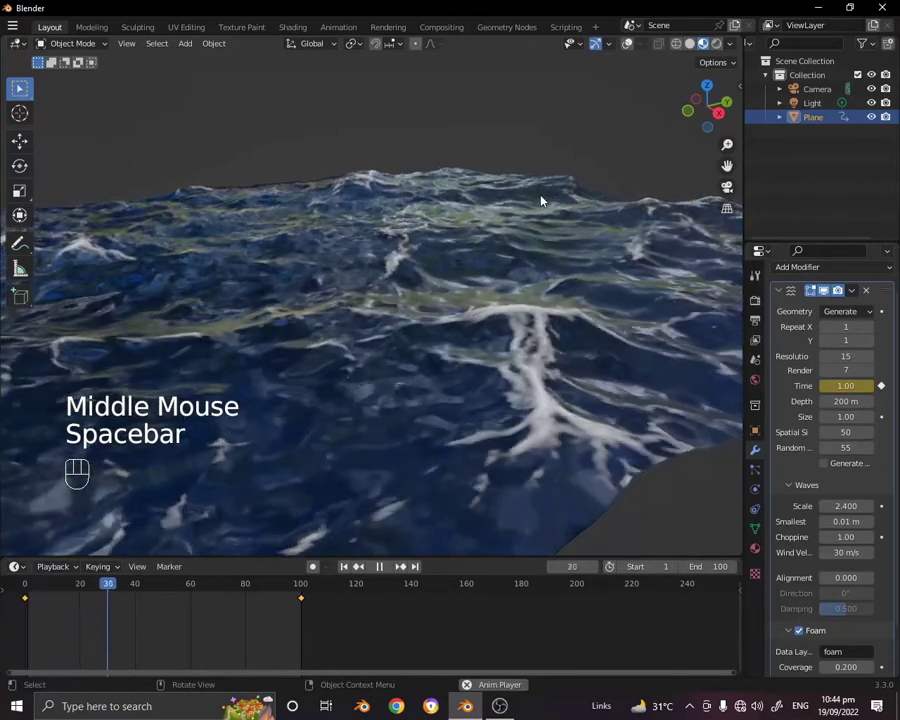
{"action": "middle_click_drag", "start_coordinate": [548, 197], "coordinate": [442, 225]}
{"action": "scroll", "coordinate": [509, 218], "scroll_direction": "down", "scroll_amount": 2}
{"action": "scroll", "coordinate": [421, 218], "scroll_direction": "up", "scroll_amount": 2}
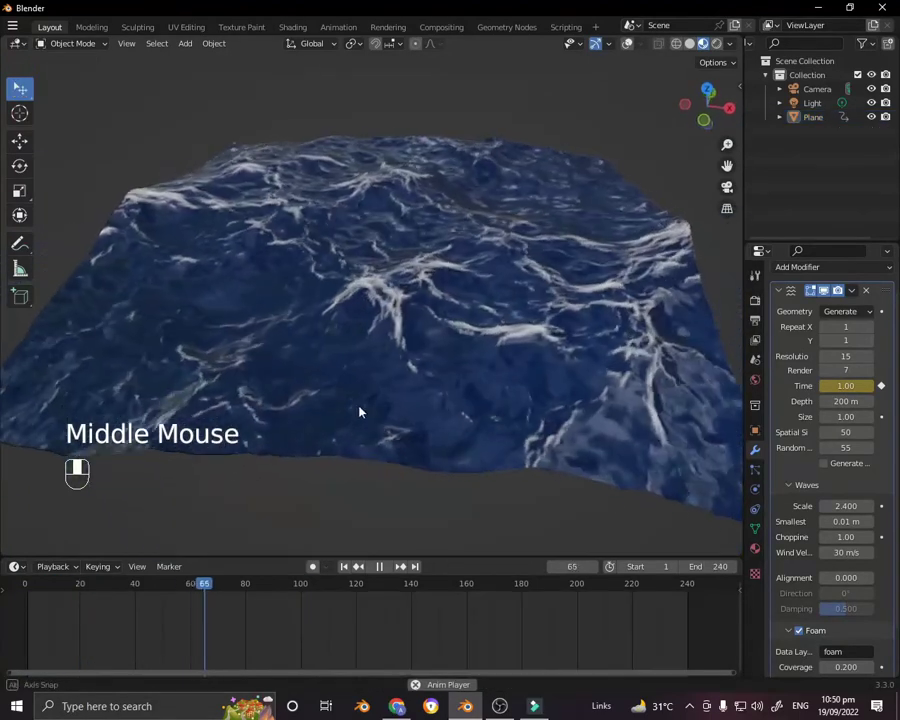
{"action": "middle_click_drag", "start_coordinate": [360, 412], "coordinate": [287, 402]}
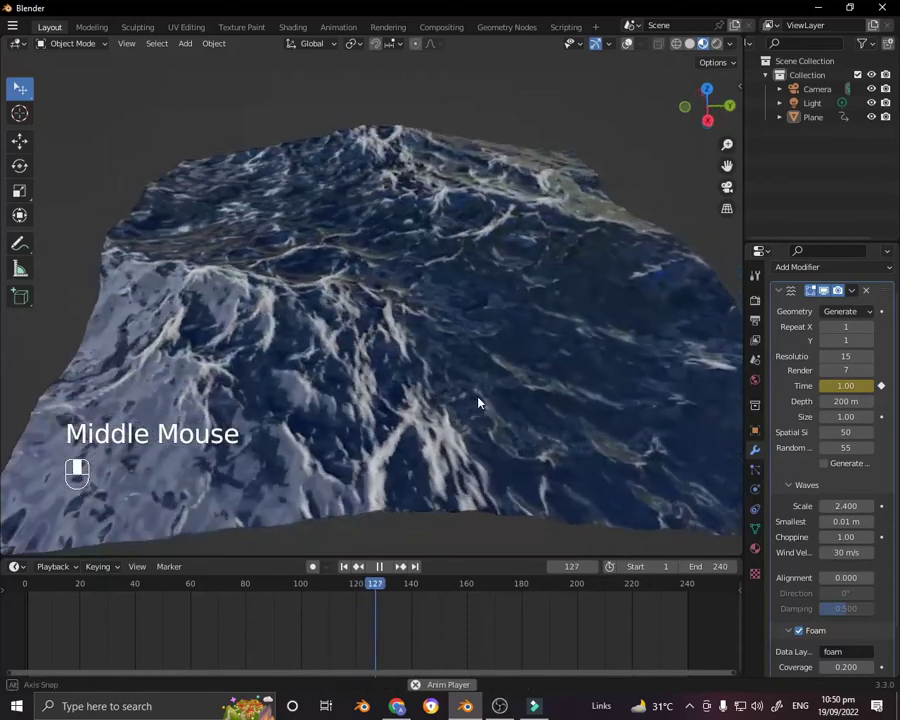